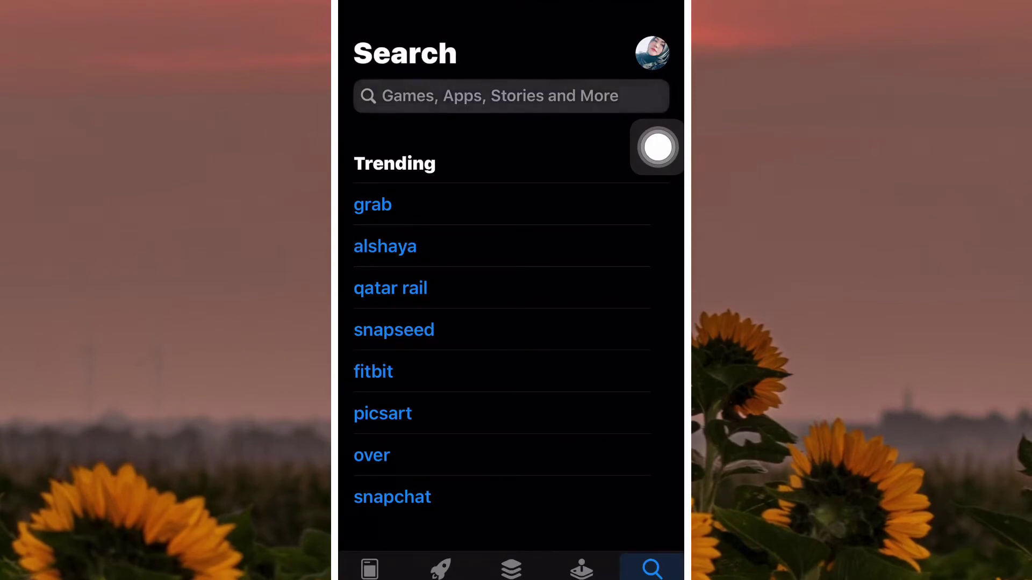
text(Vn)
- Search the App Store for 'vn video editor' to confirm VN is installed
mouse_move(657, 146)
mouse_down()
mouse_move(567, 88)
mouse_move(415, 86)
mouse_move(658, 97)
mouse_move(502, 202)
mouse_move(362, 427)
mouse_move(422, 293)
mouse_move(533, 374)
mouse_move(456, 460)
mouse_move(395, 393)
mouse_move(364, 433)
mouse_move(650, 420)
mouse_up()
click(419, 95)
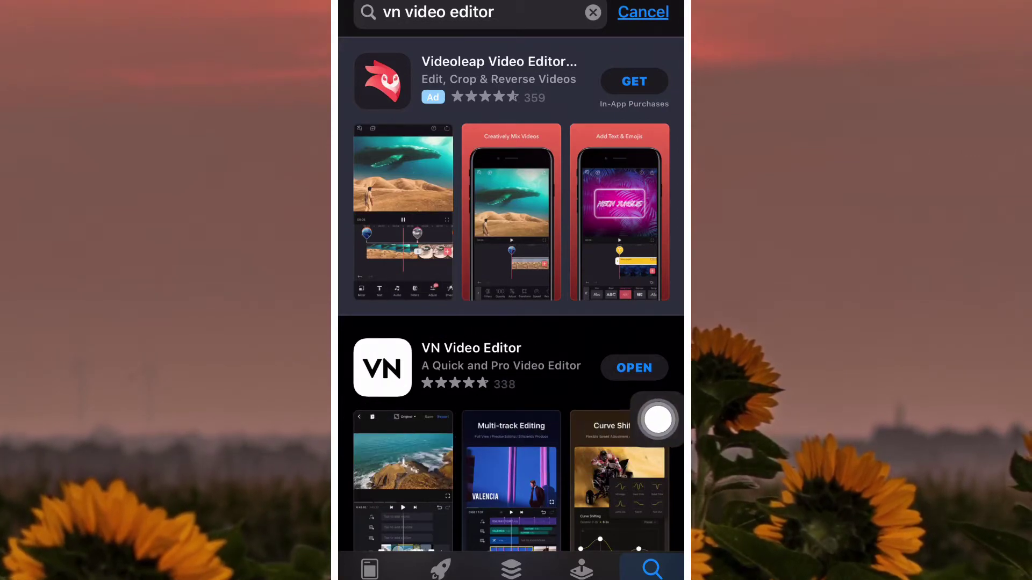
click(658, 420)
- Return to the home screen and swipe to the page holding the VN icon
click(644, 430)
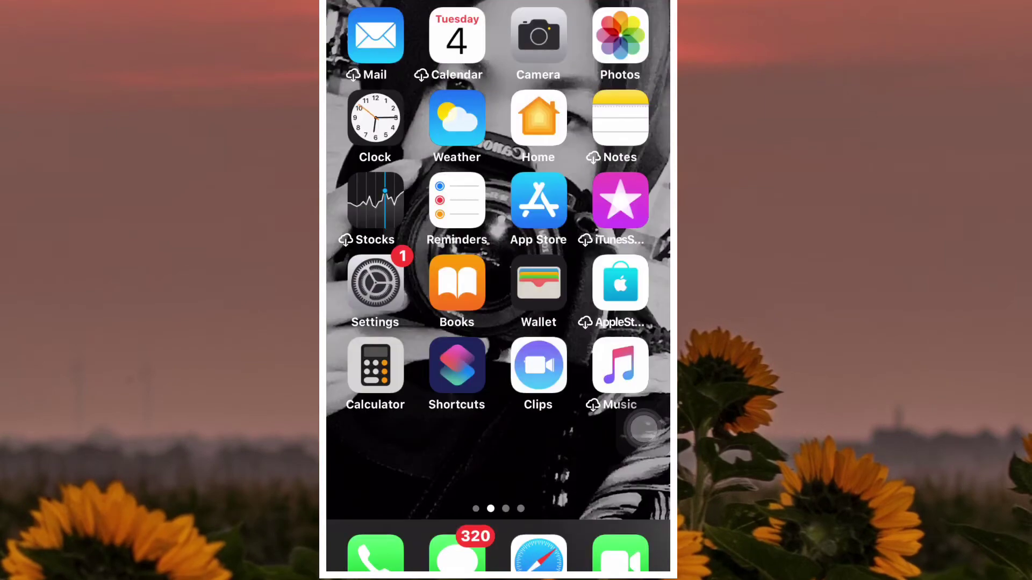
drag(612, 452, 371, 452)
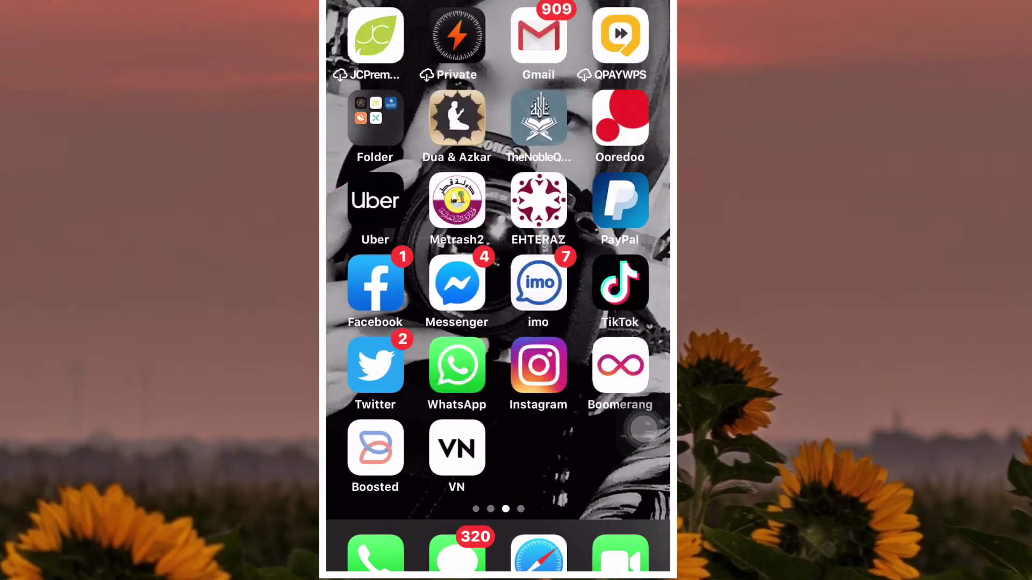
mouse_move(642, 430)
mouse_down()
mouse_move(501, 513)
mouse_move(388, 458)
mouse_move(642, 411)
mouse_up()
- Launch VN, open the draft's music picker, and show the My Music albums
click(456, 449)
drag(643, 411, 527, 375)
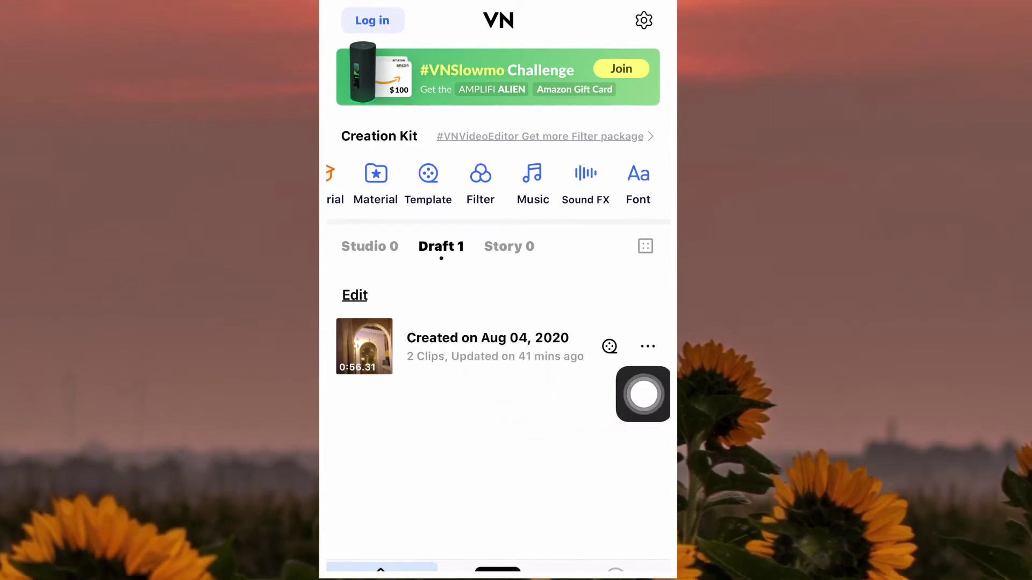
scroll(498, 207, down, 1)
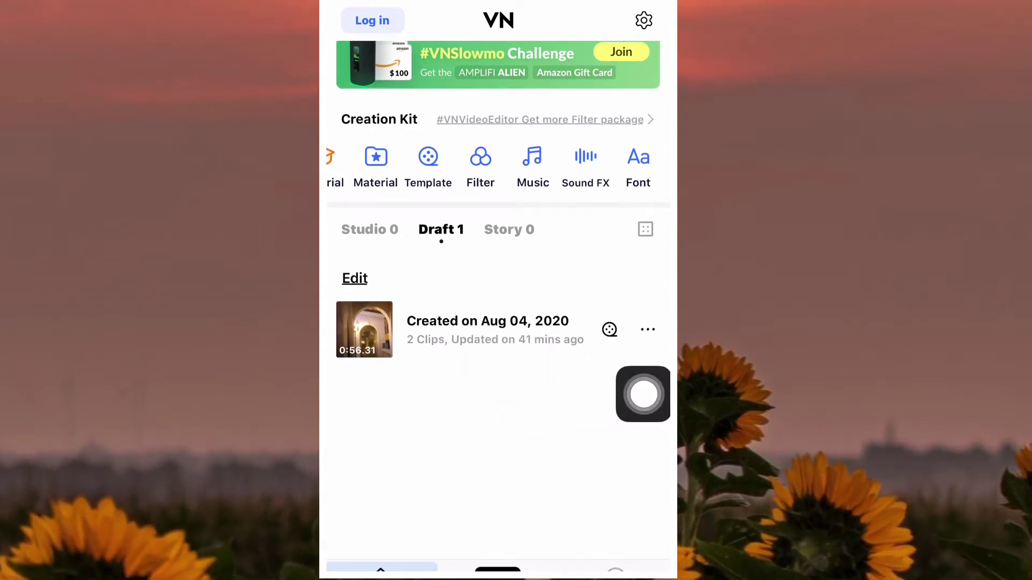
mouse_move(643, 395)
mouse_down()
mouse_move(478, 381)
mouse_move(575, 336)
mouse_move(642, 355)
mouse_move(524, 220)
mouse_move(564, 171)
mouse_move(559, 224)
mouse_move(519, 231)
mouse_move(567, 141)
mouse_move(642, 136)
mouse_move(444, 137)
mouse_move(427, 237)
mouse_move(346, 231)
mouse_move(442, 175)
mouse_move(350, 151)
mouse_move(470, 132)
mouse_move(578, 237)
mouse_move(481, 254)
mouse_move(489, 158)
mouse_move(352, 162)
mouse_move(417, 261)
mouse_move(347, 223)
mouse_move(353, 160)
mouse_up()
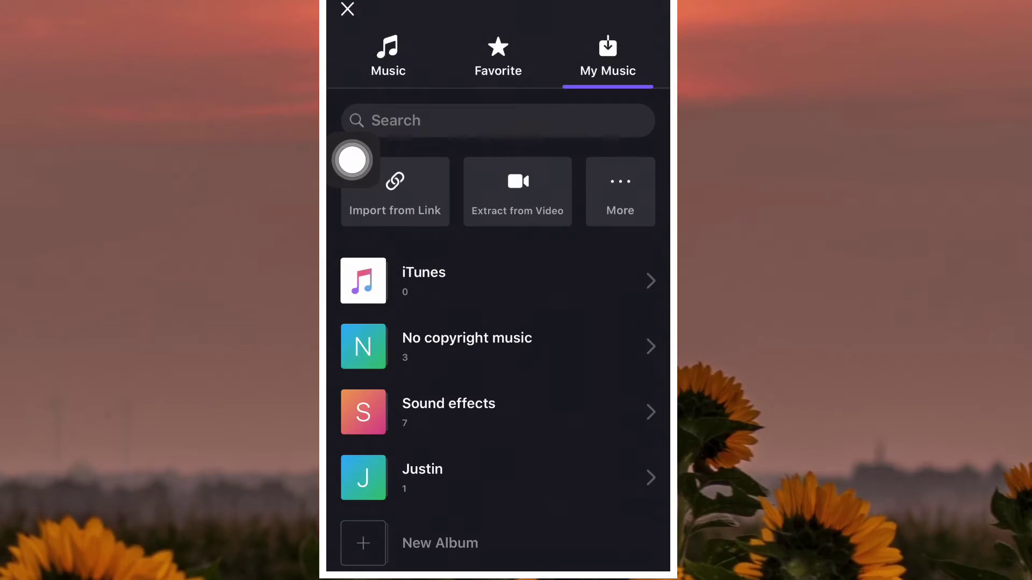
- Switch to YouTube and search for 'damaged coda sound effect'
key(super)
drag(613, 323, 387, 323)
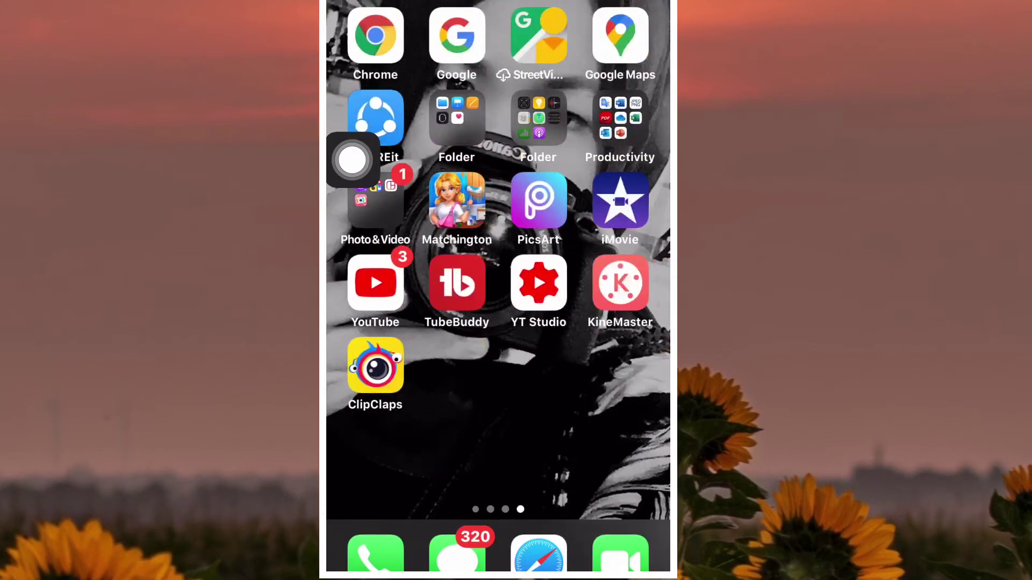
click(374, 283)
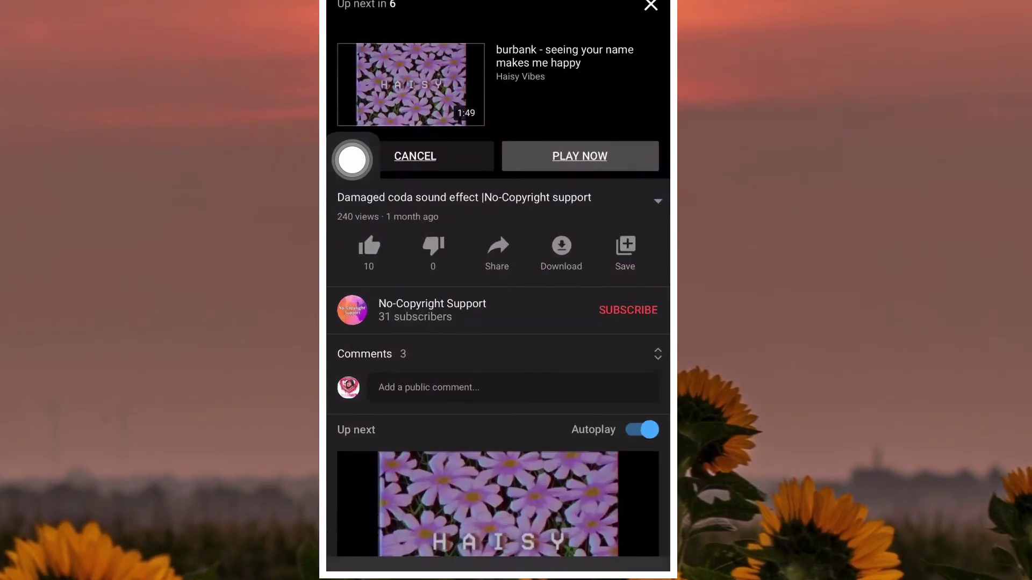
drag(498, 97, 498, 484)
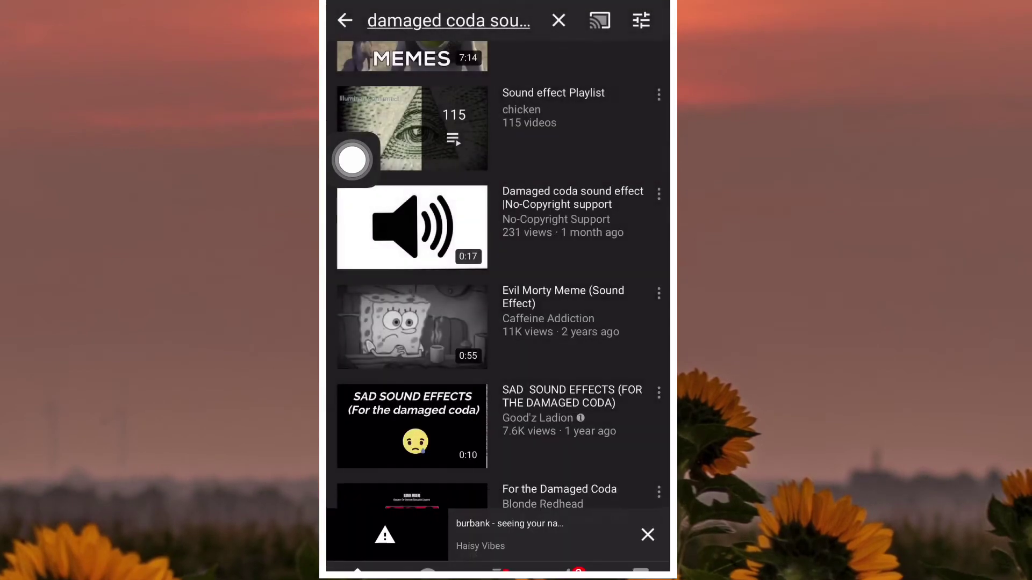
click(558, 21)
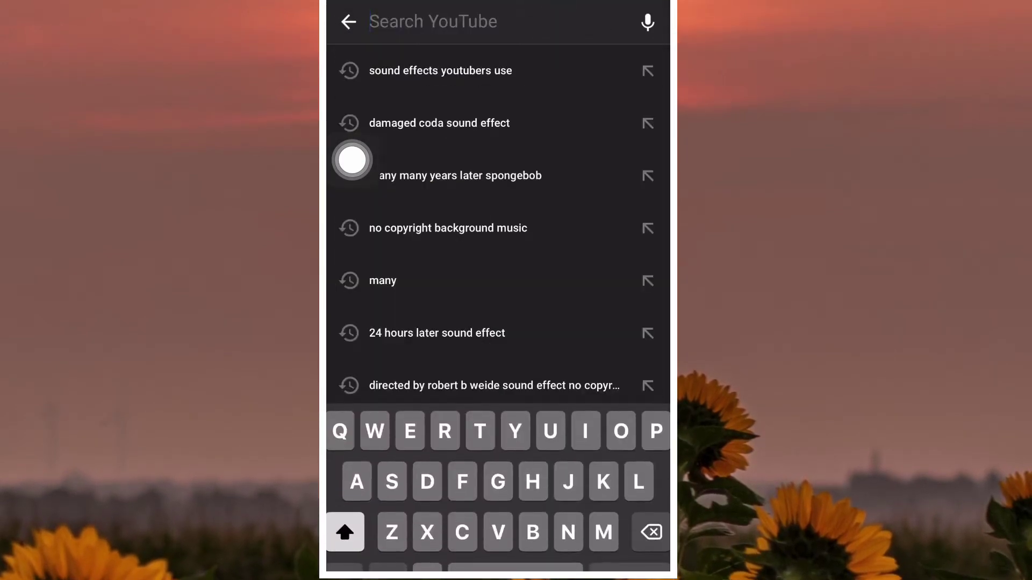
text(Damaged)
click(440, 71)
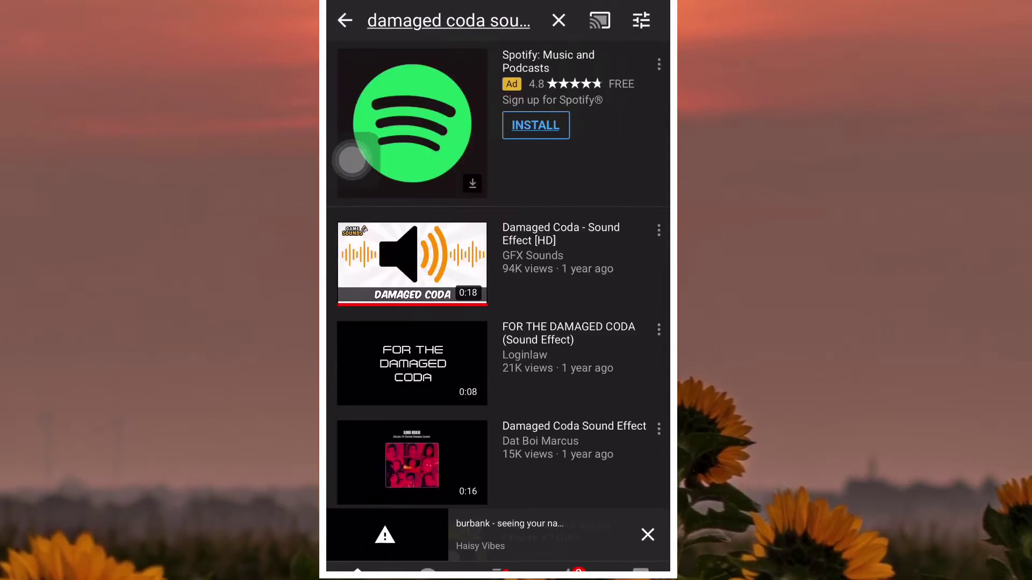
- Copy the Damaged Coda - Sound Effect [HD] video link and go Home
click(412, 263)
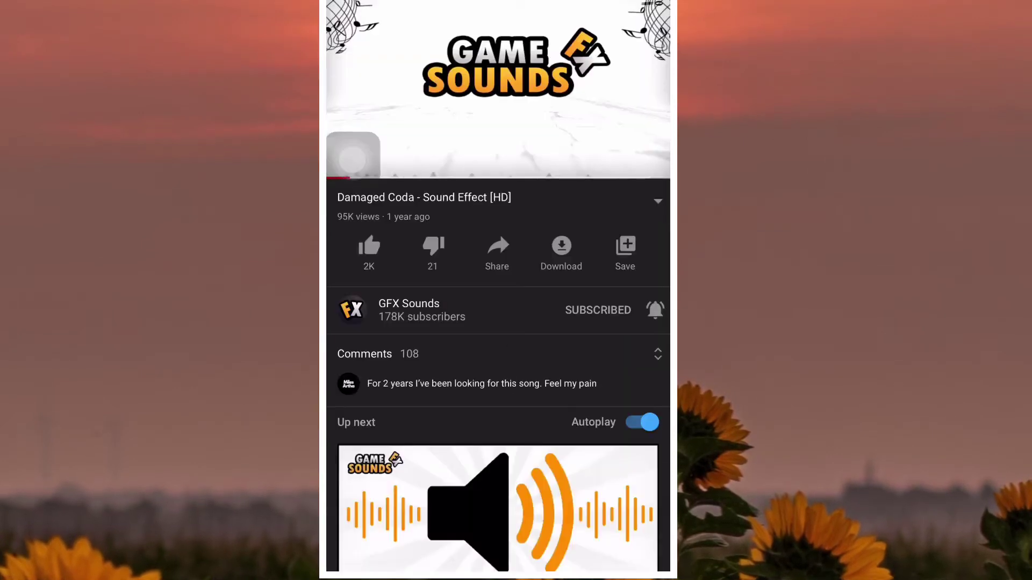
click(496, 250)
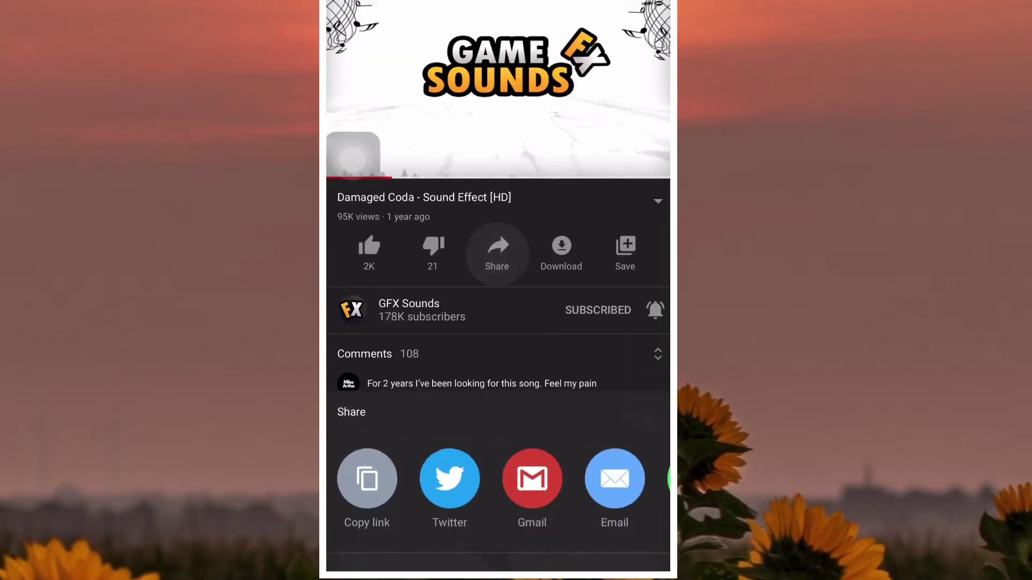
key(Escape)
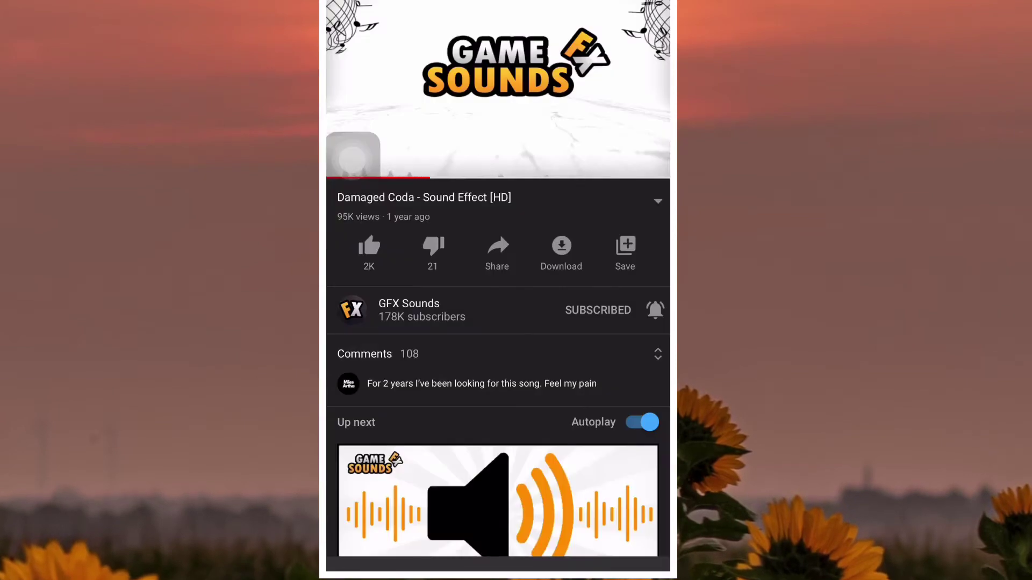
key(Escape)
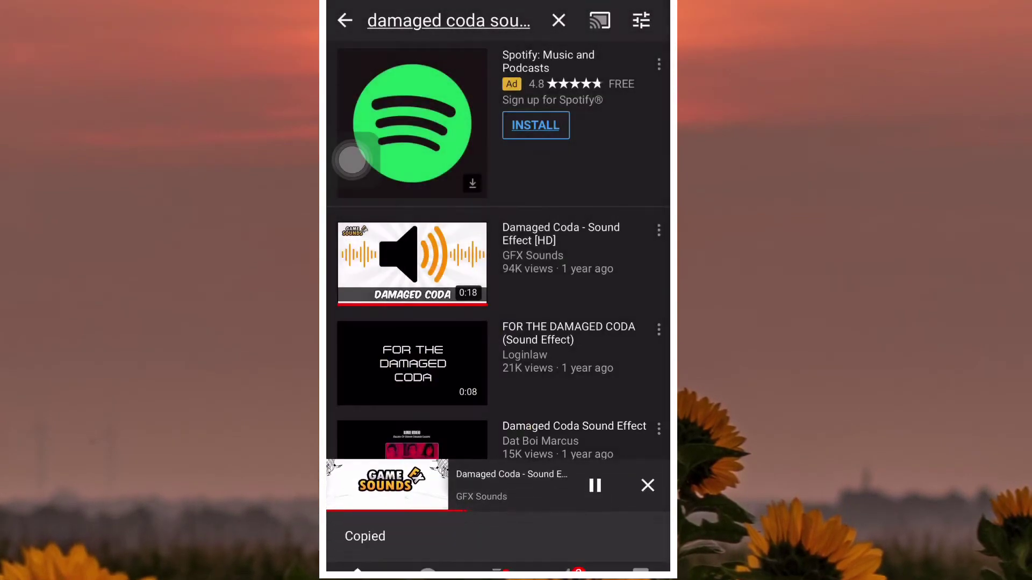
key(super)
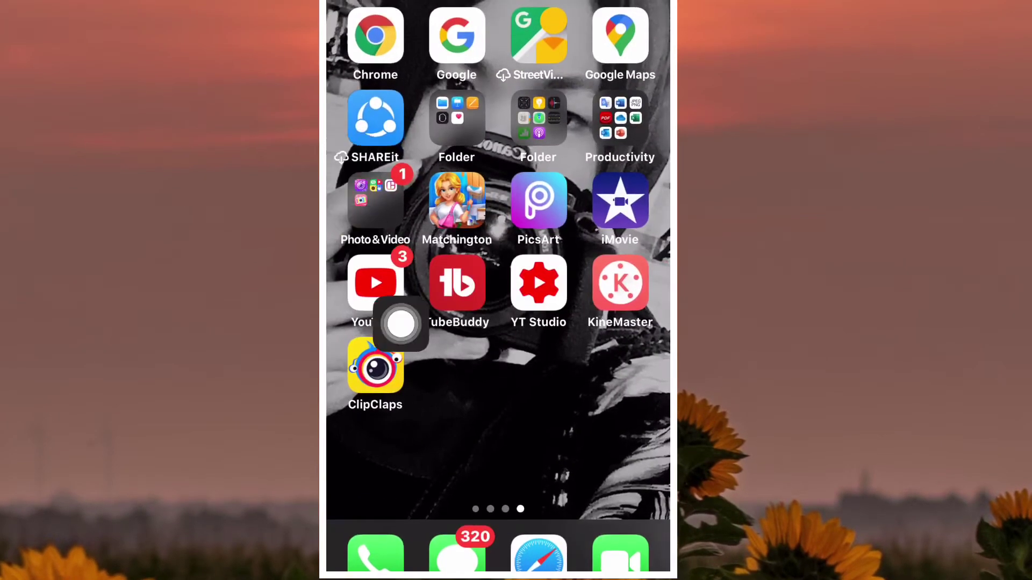
- Return to VN Video Editor from the home screen
drag(427, 360, 644, 453)
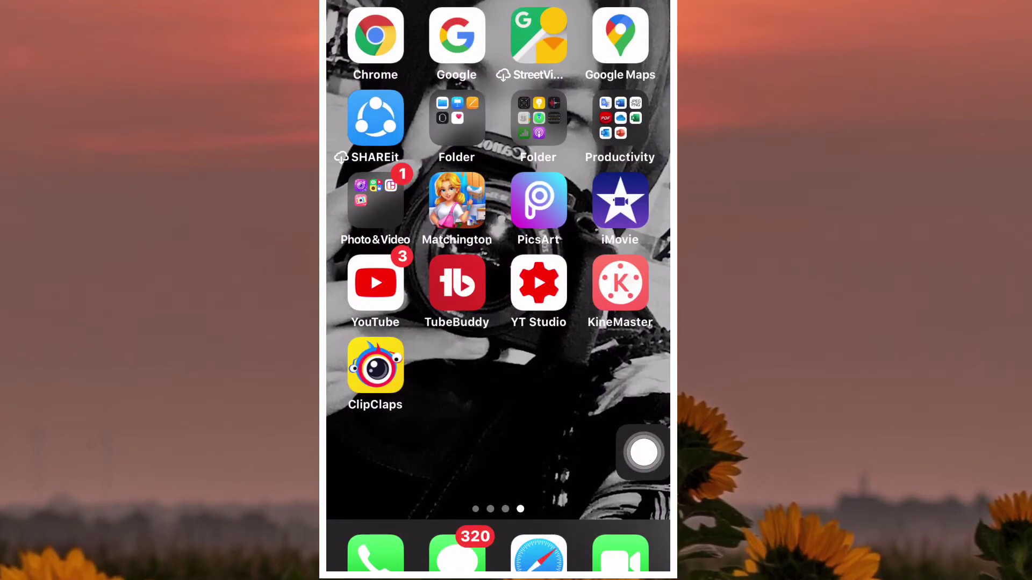
drag(403, 282, 605, 282)
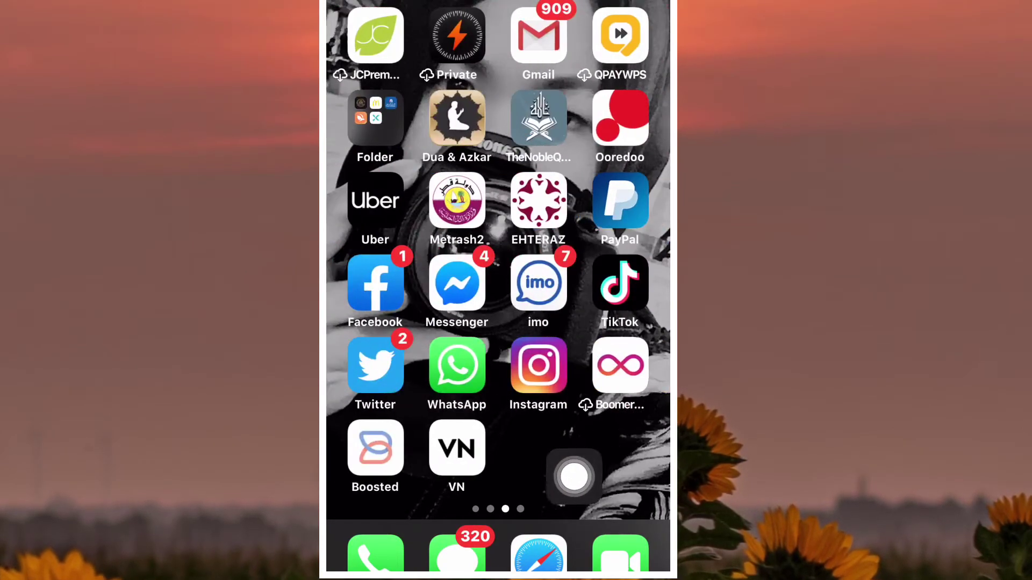
click(457, 448)
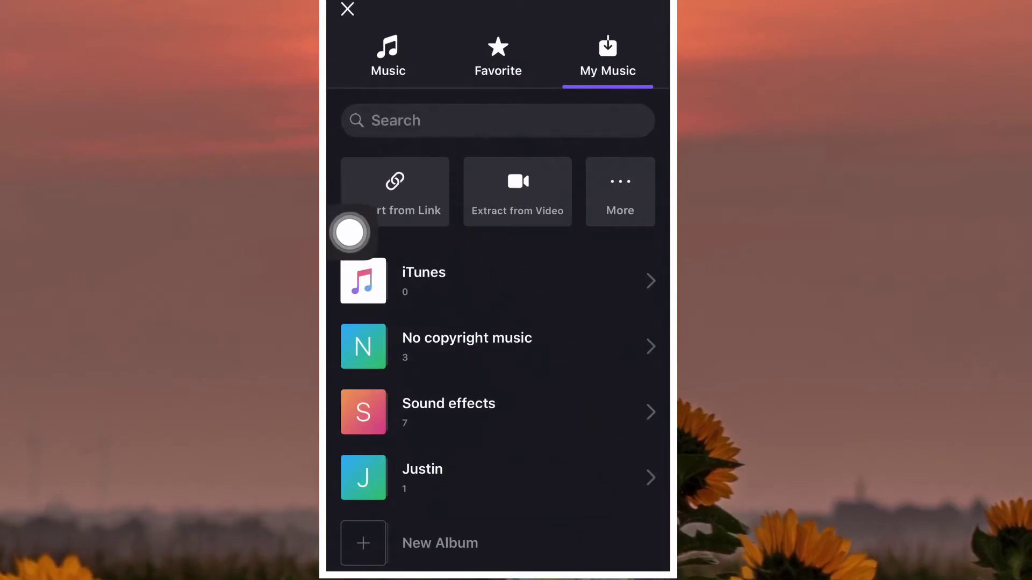
- Import the copied YouTube link as an audio file named 'Damaged coda'
click(394, 192)
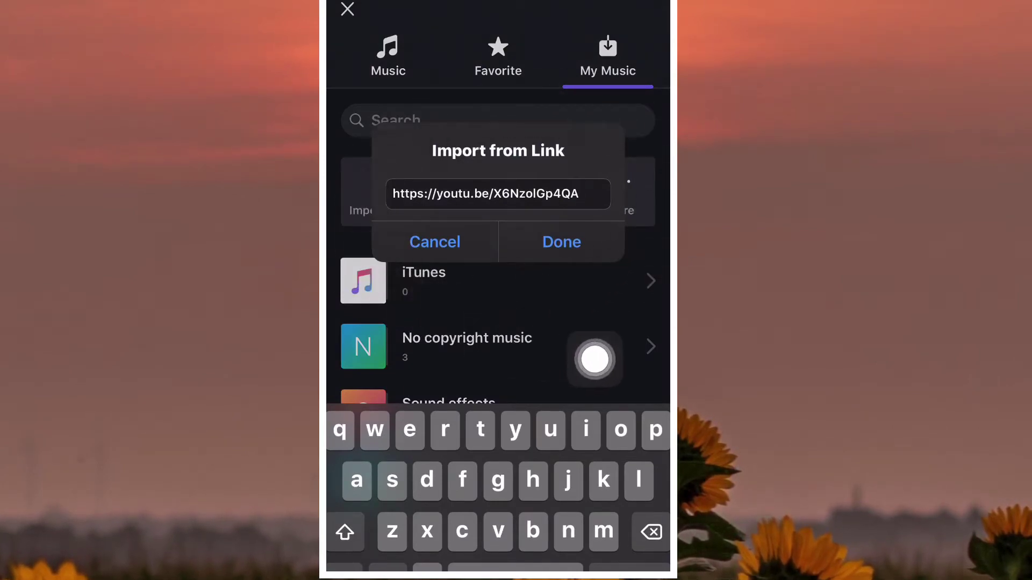
click(562, 243)
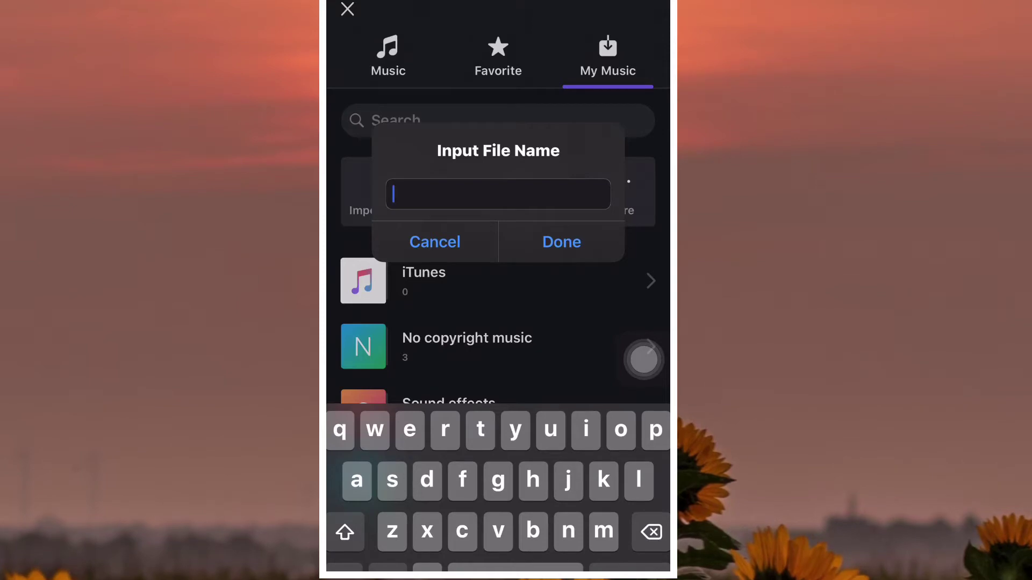
text(Damag)
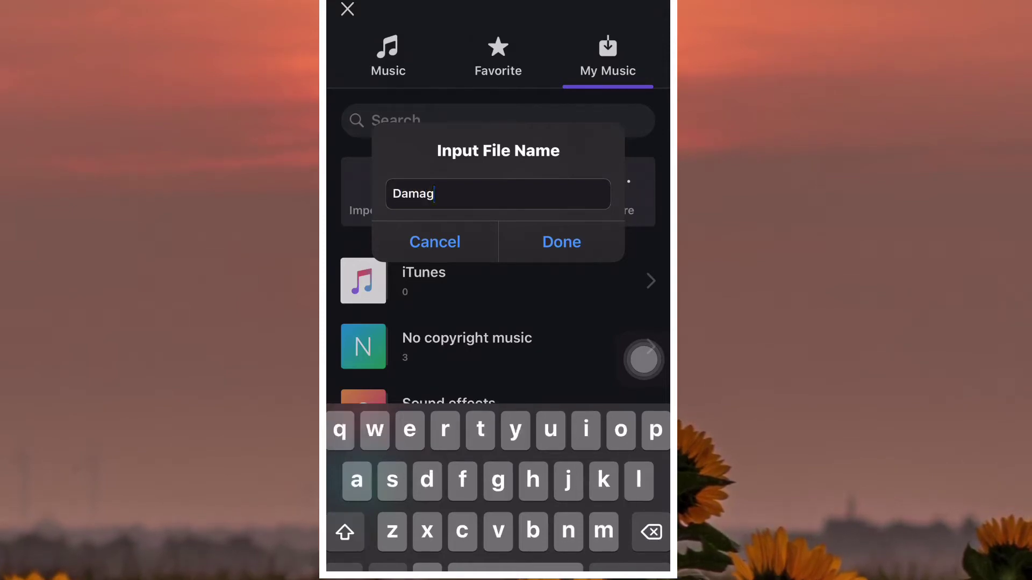
text(ed coda)
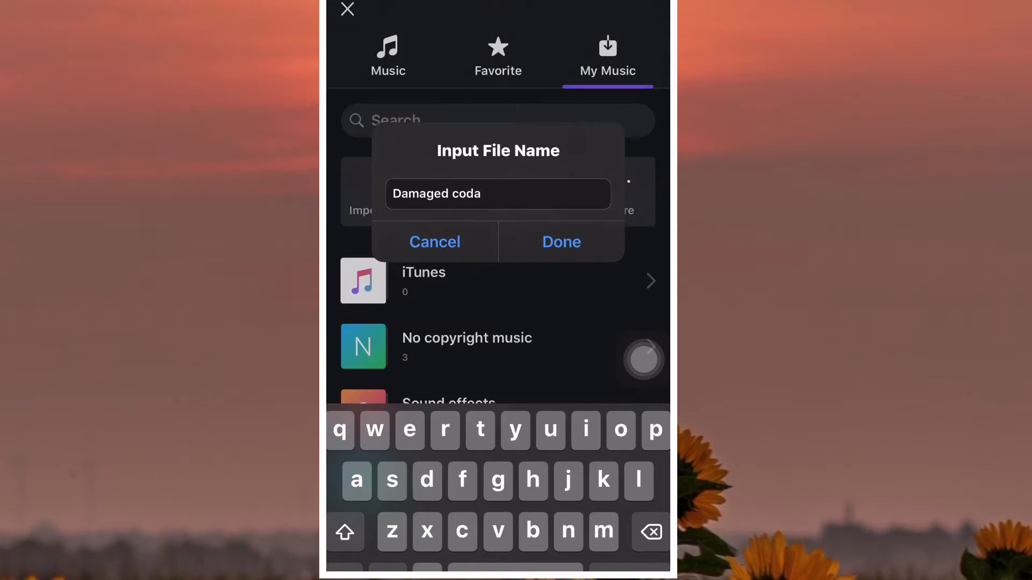
click(562, 242)
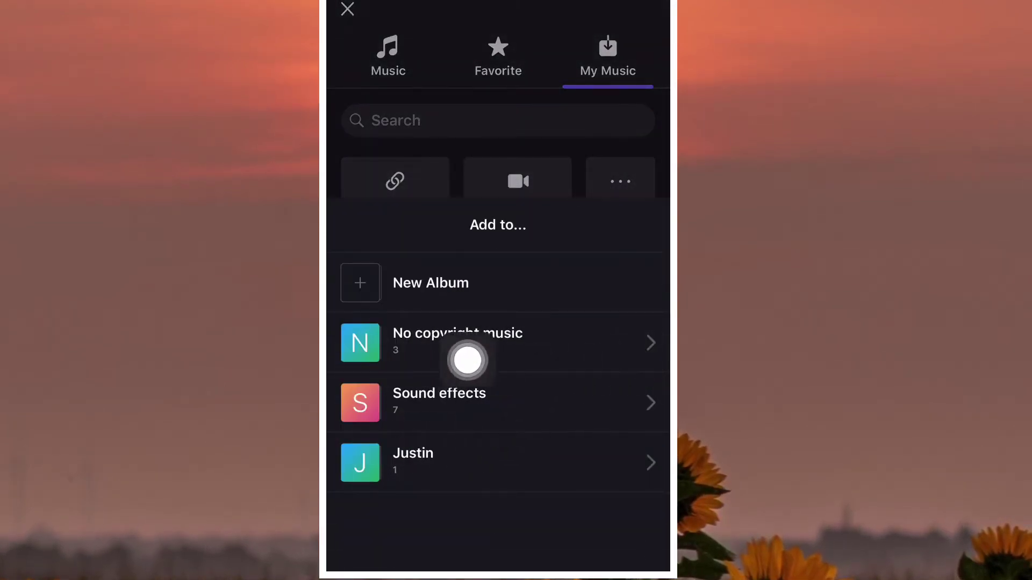
- File Damaged coda into the Sound effects album and open that album to preview it
click(351, 379)
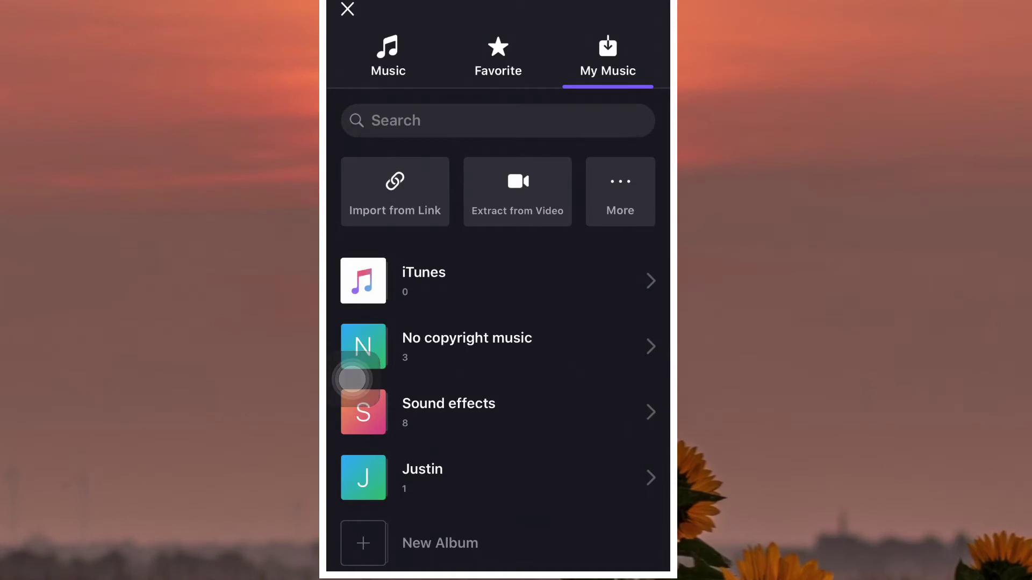
click(352, 380)
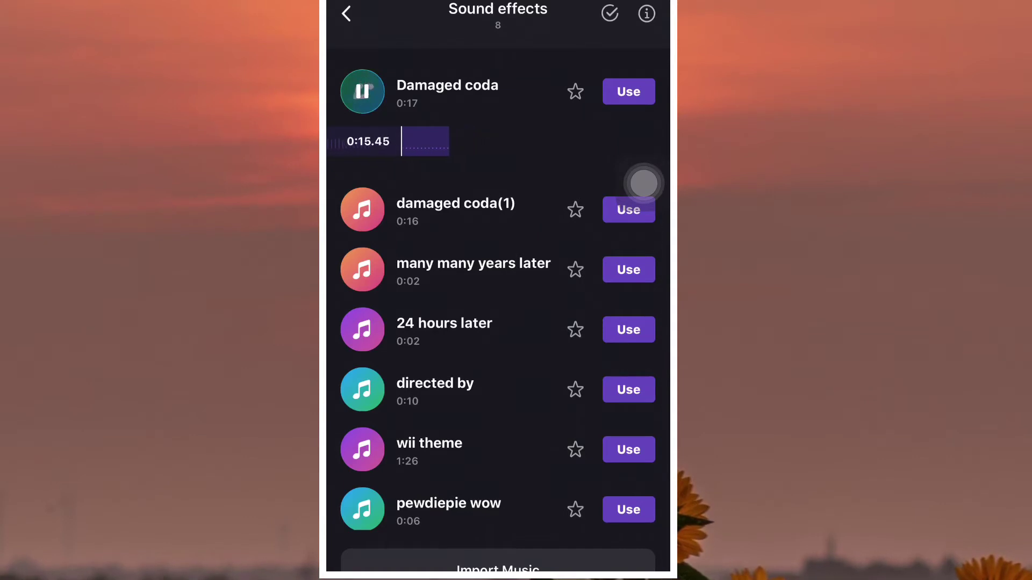
- Browse the No copyright music and Justin albums, then exit VN to the home screen
click(644, 313)
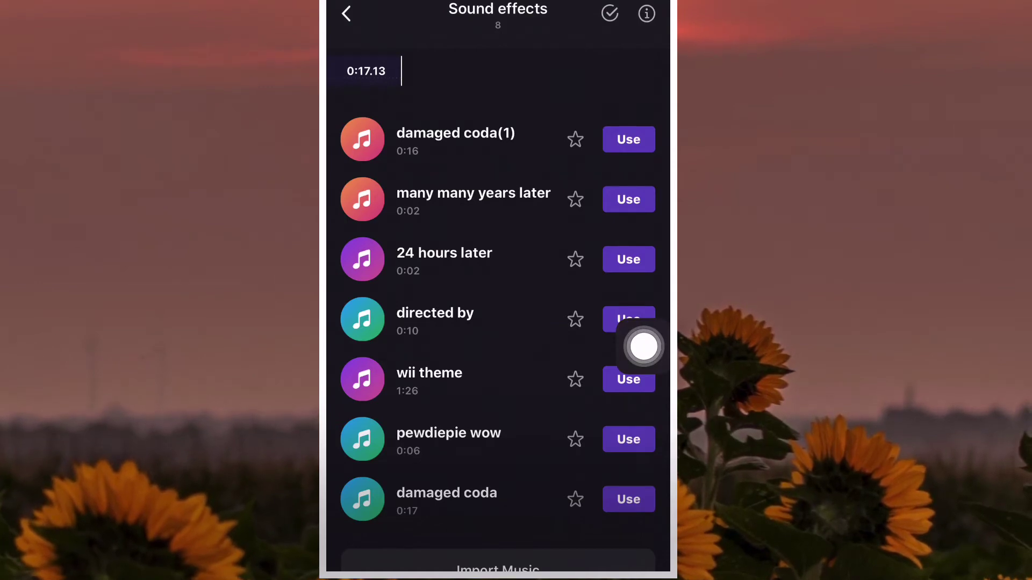
click(345, 14)
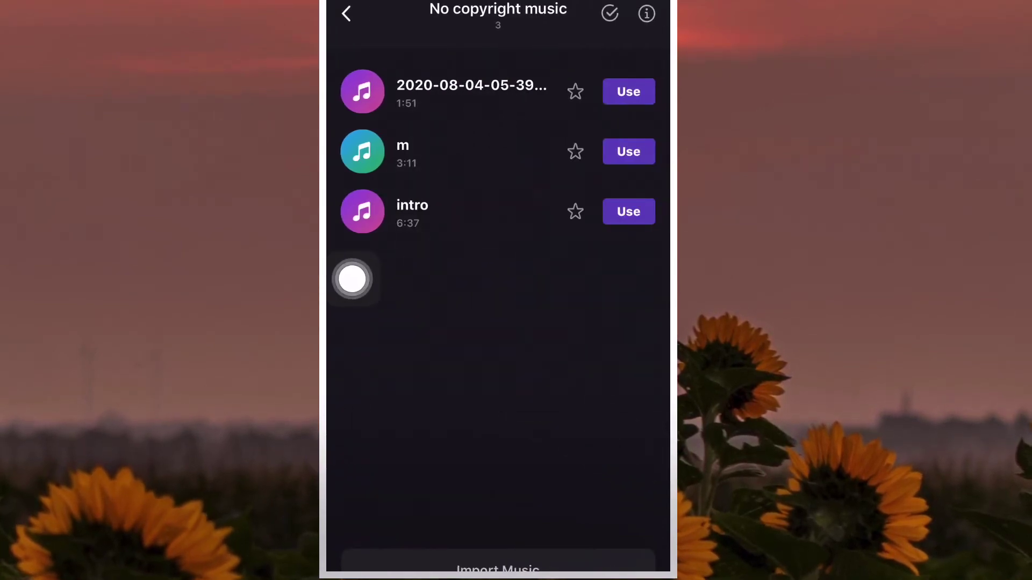
drag(352, 279, 629, 279)
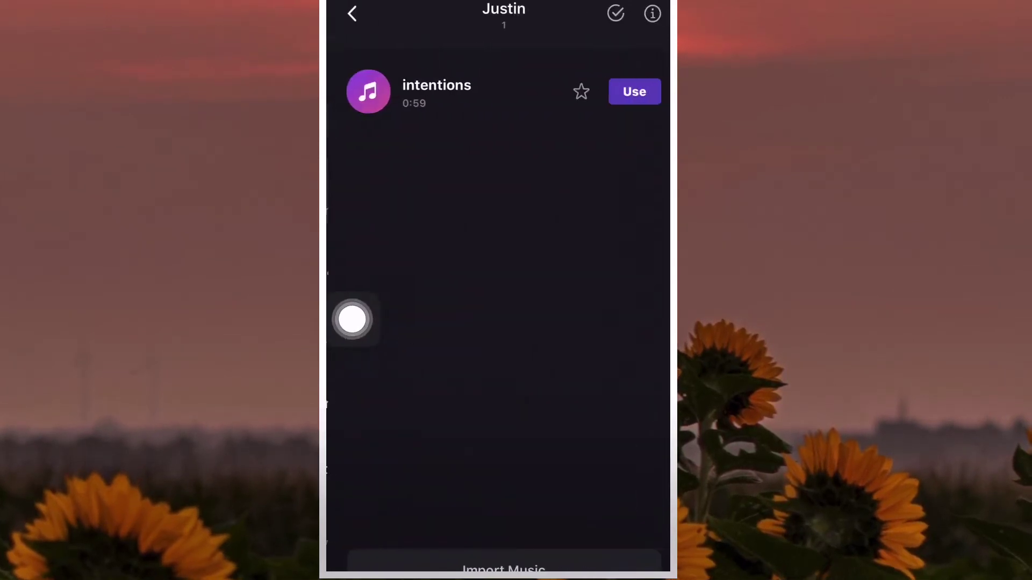
drag(352, 320, 629, 320)
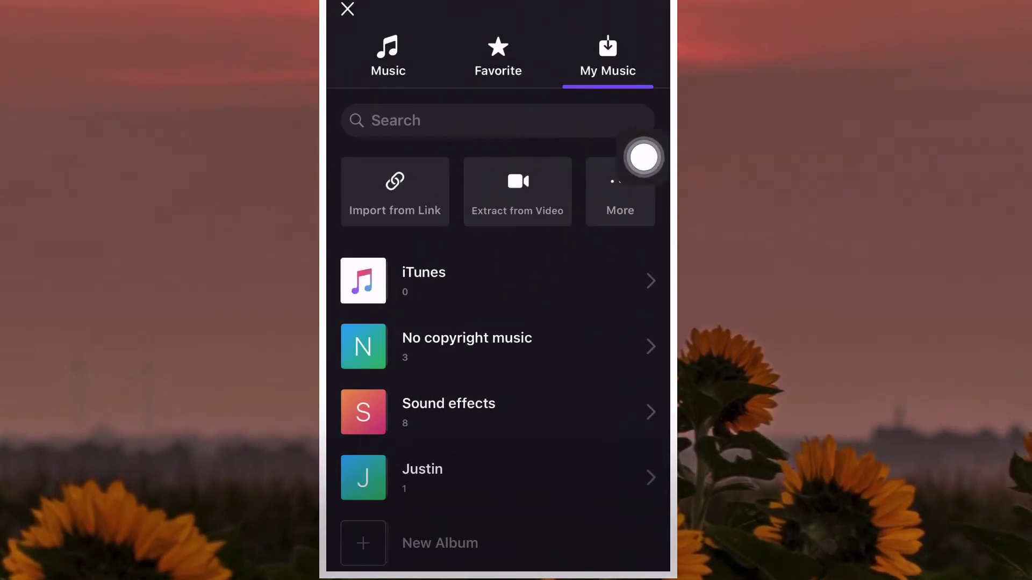
key(super)
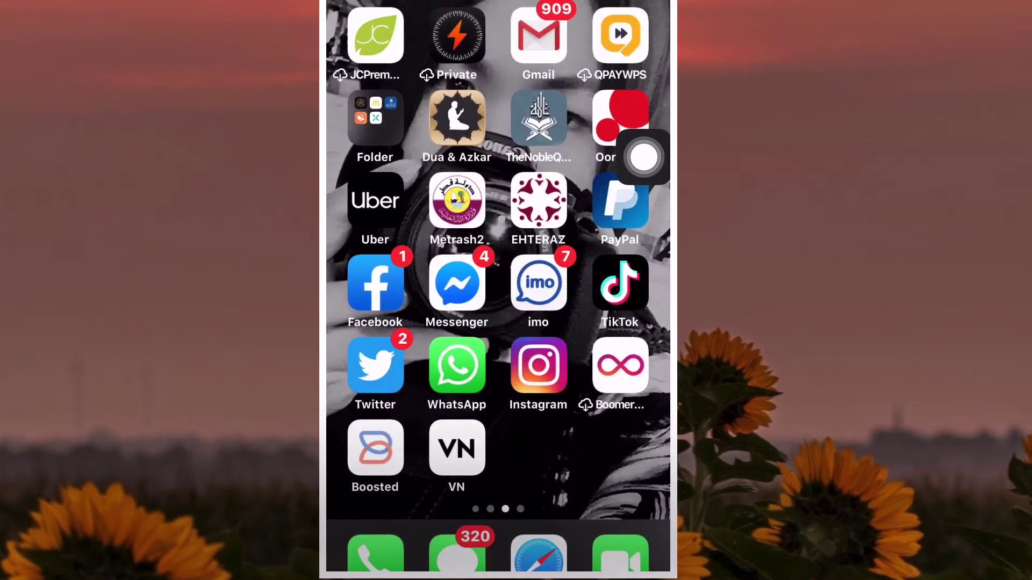
- Open TikTok search and look up Miley Cyrus from the suggestions
click(618, 281)
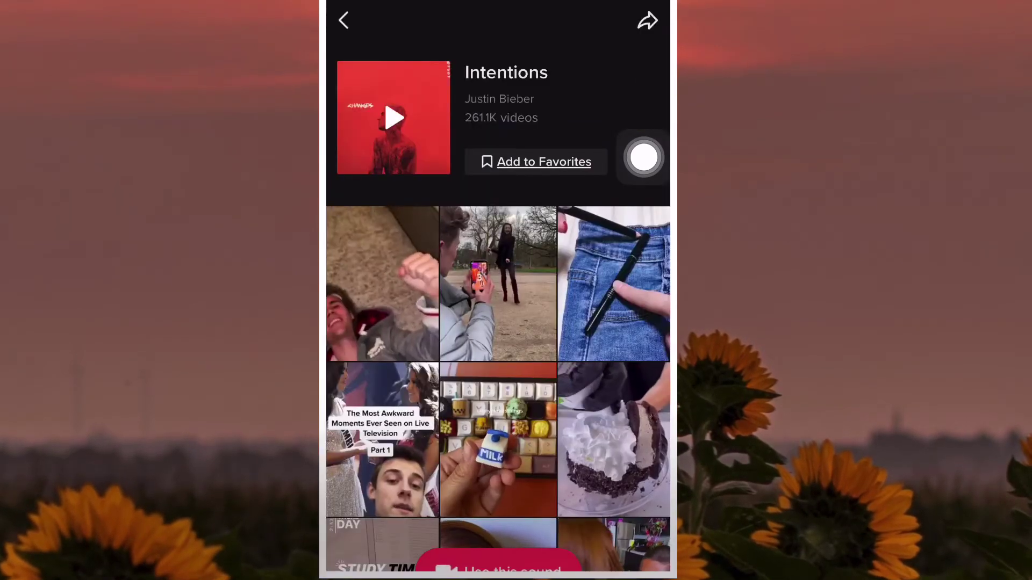
click(341, 19)
click(650, 20)
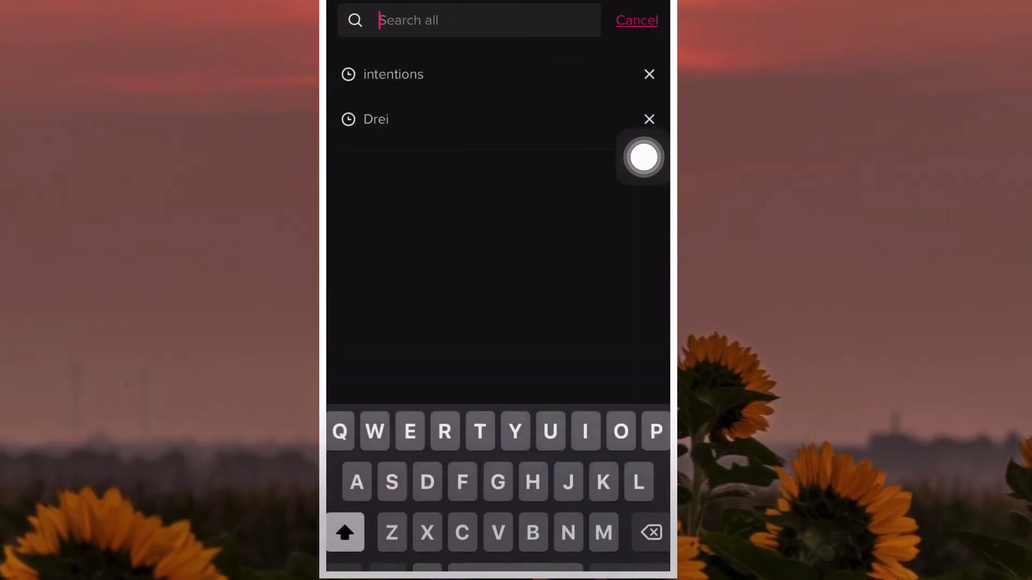
click(380, 20)
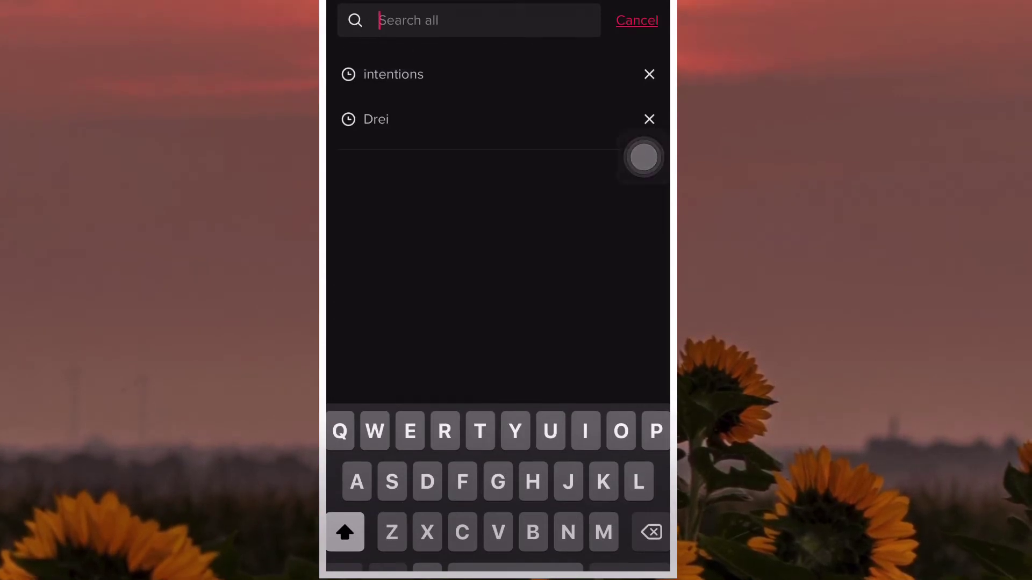
text(Mi)
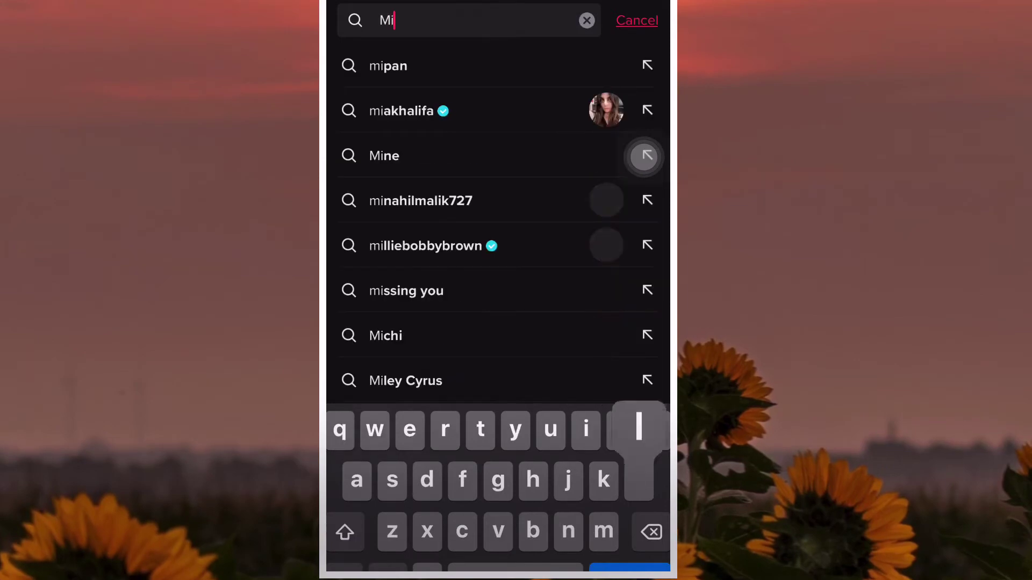
text(le)
click(402, 111)
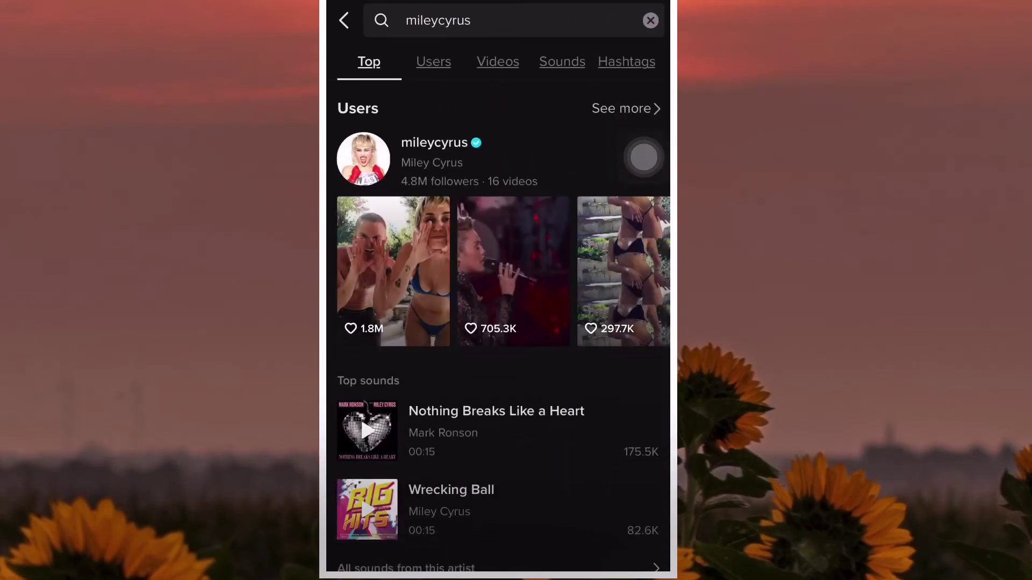
- Search 'mileycyrus wrecking' and open the first Wrecking Ball video by martinisisters
click(643, 158)
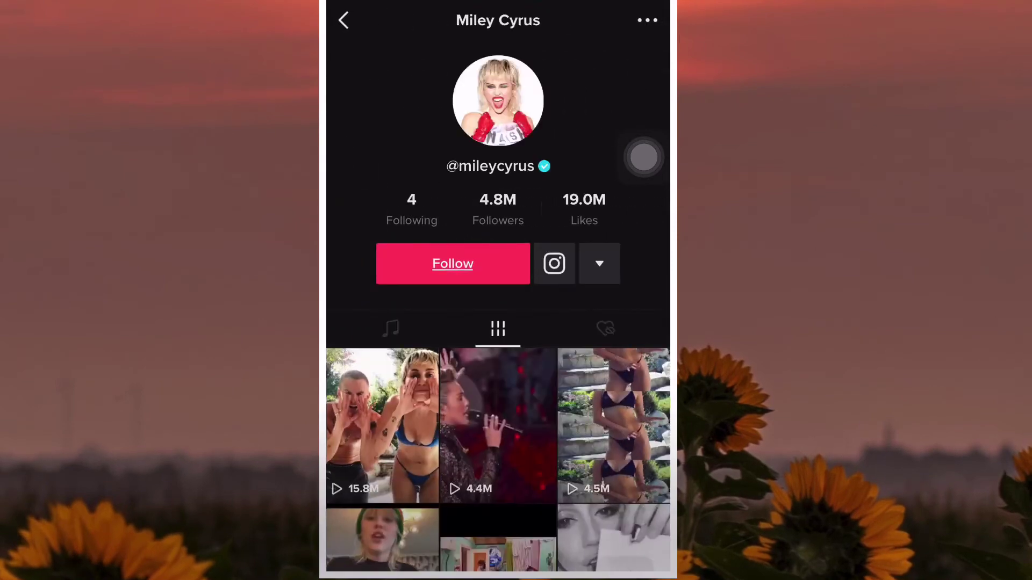
click(344, 20)
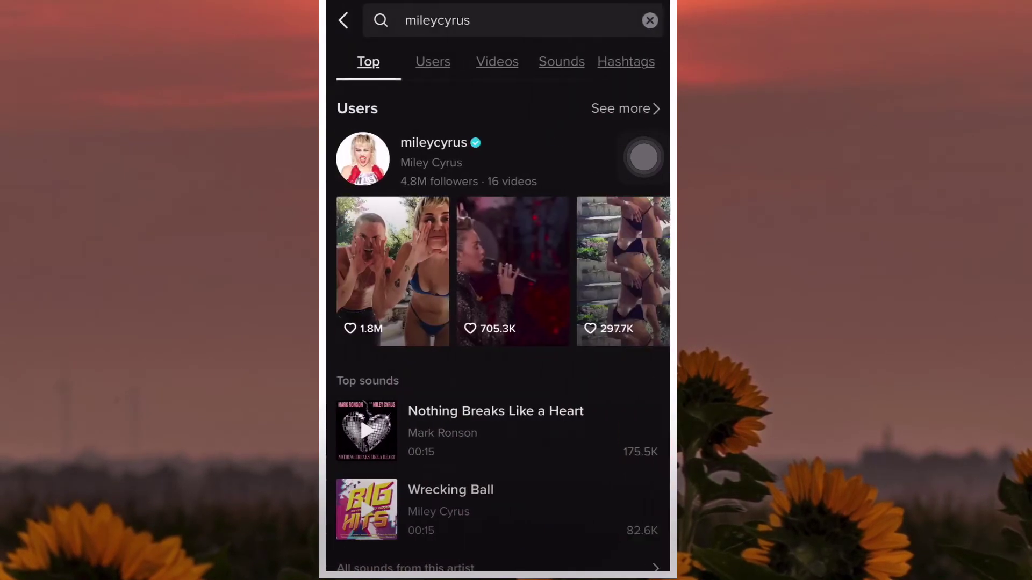
text( wre)
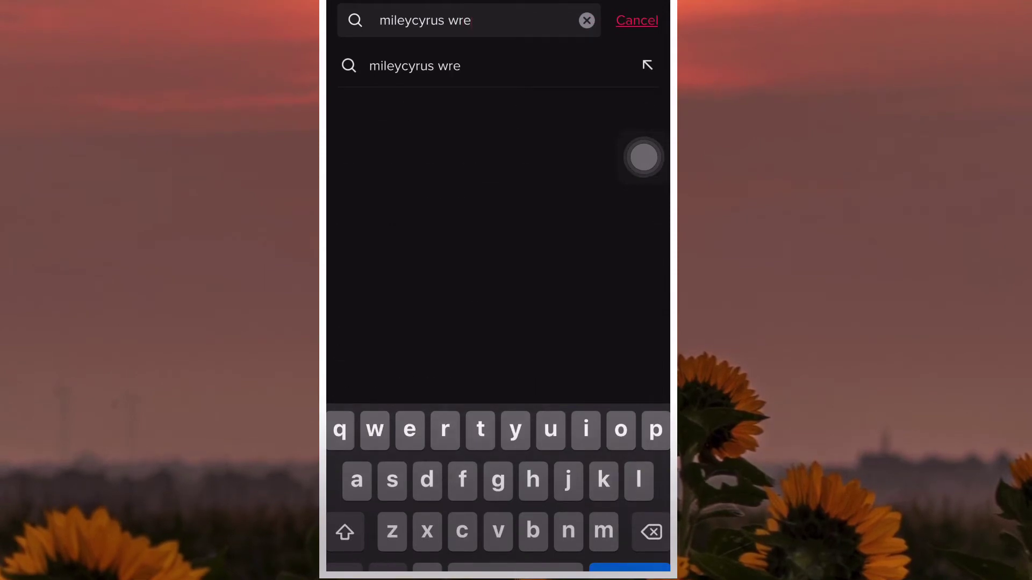
text(cking)
key(Return)
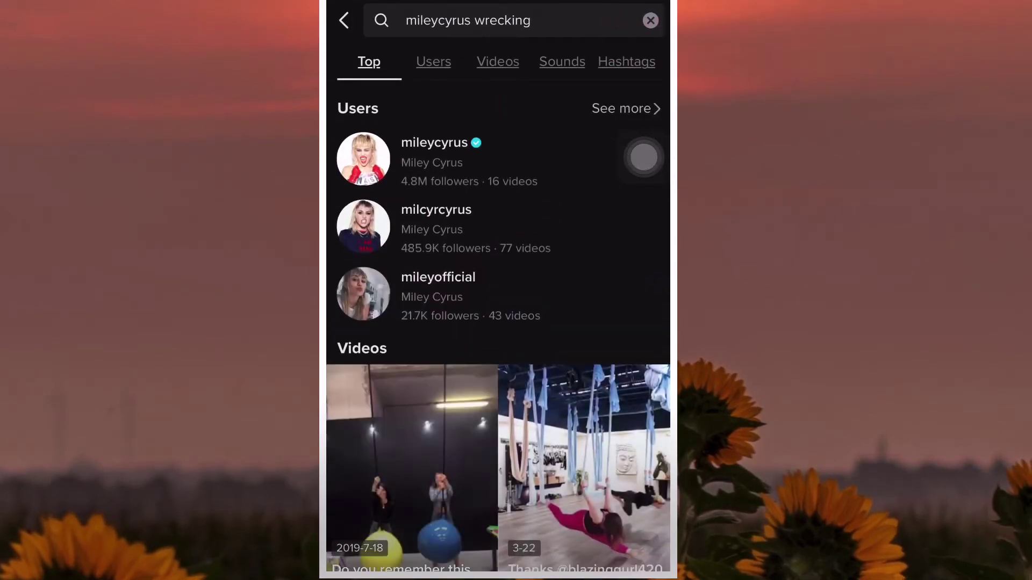
scroll(644, 157, down, 5)
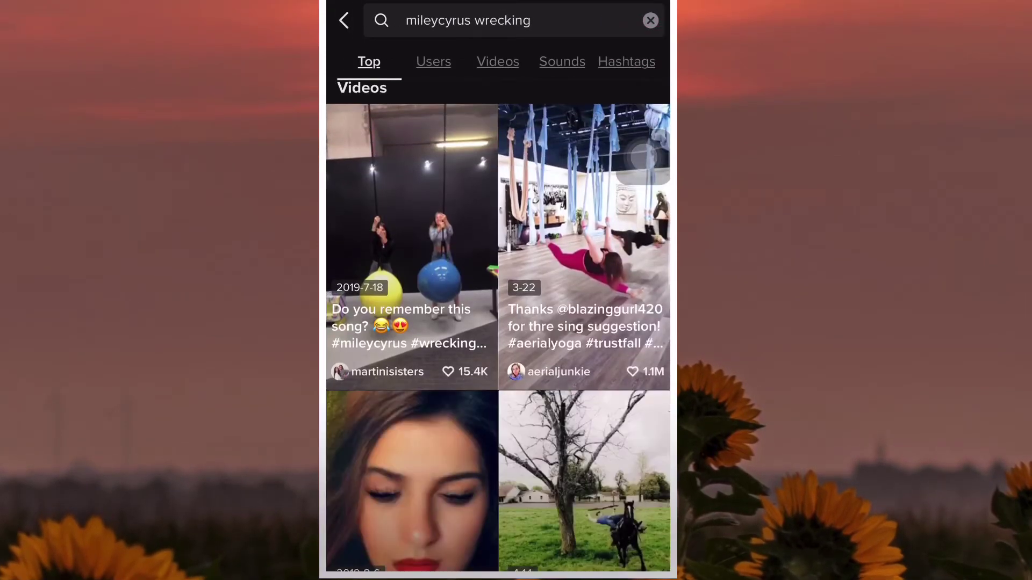
click(412, 242)
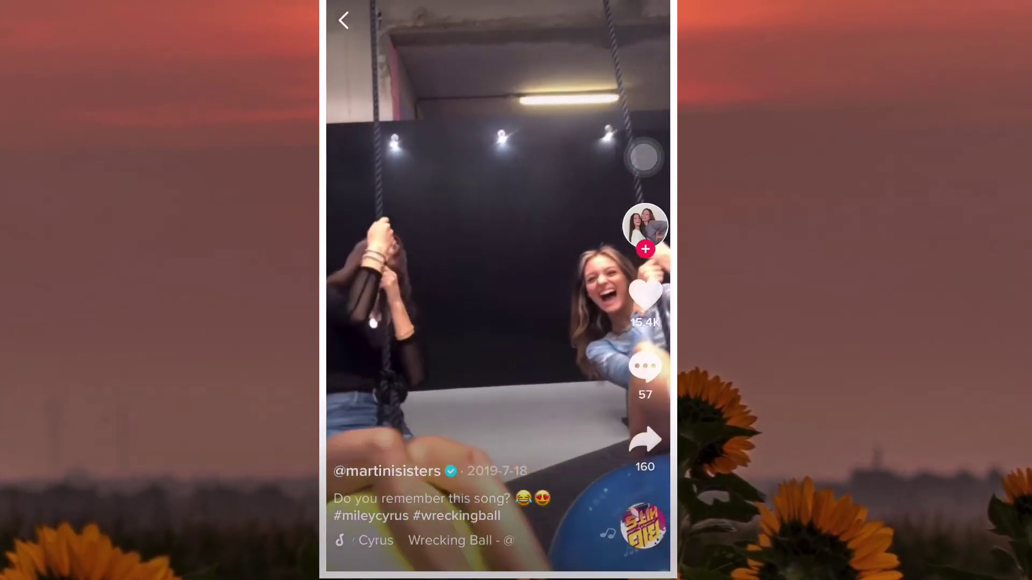
- Save the martinisisters Wrecking Ball video to the phone and go Home
click(645, 440)
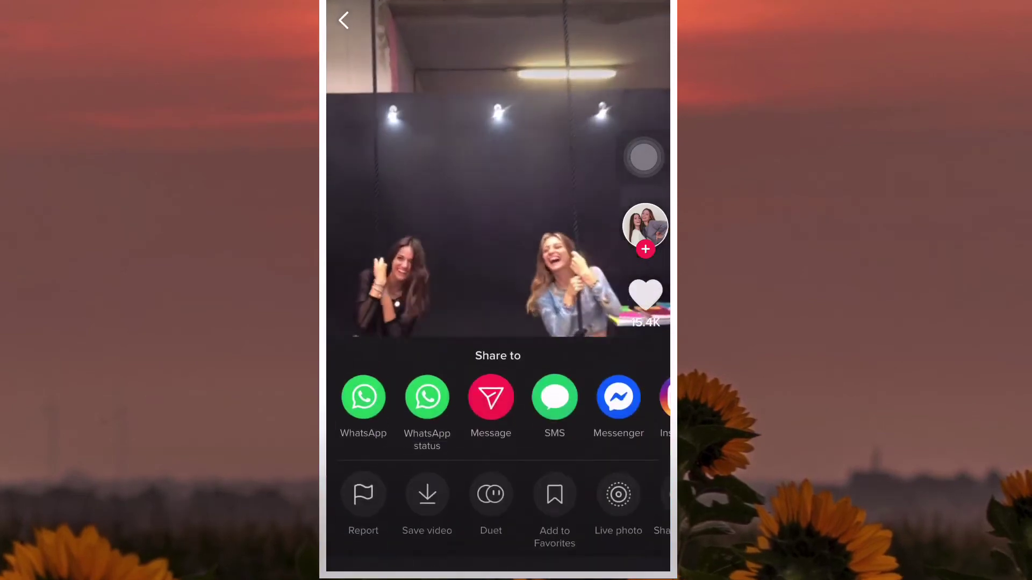
click(427, 495)
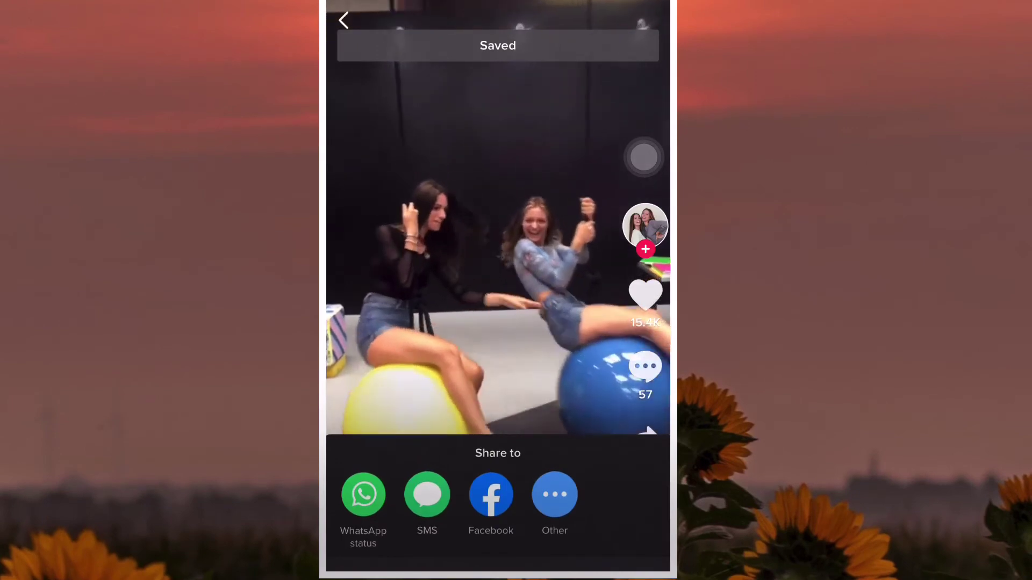
click(498, 243)
drag(498, 569, 497, 322)
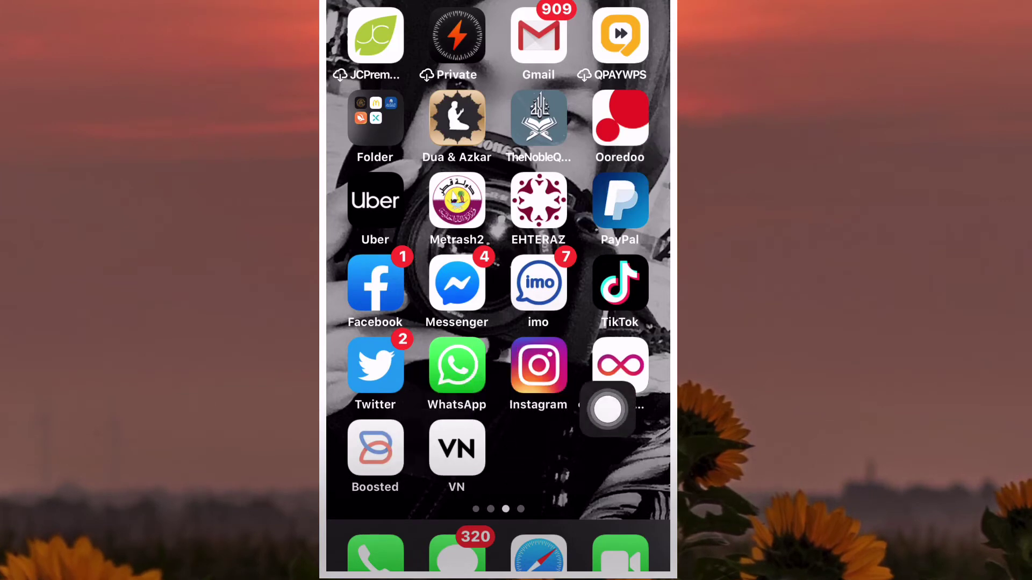
- Extract audio from the saved 1:44 TikTok video and name it 'wrecking ball'
mouse_move(636, 157)
mouse_down()
mouse_move(643, 409)
mouse_move(493, 147)
mouse_up()
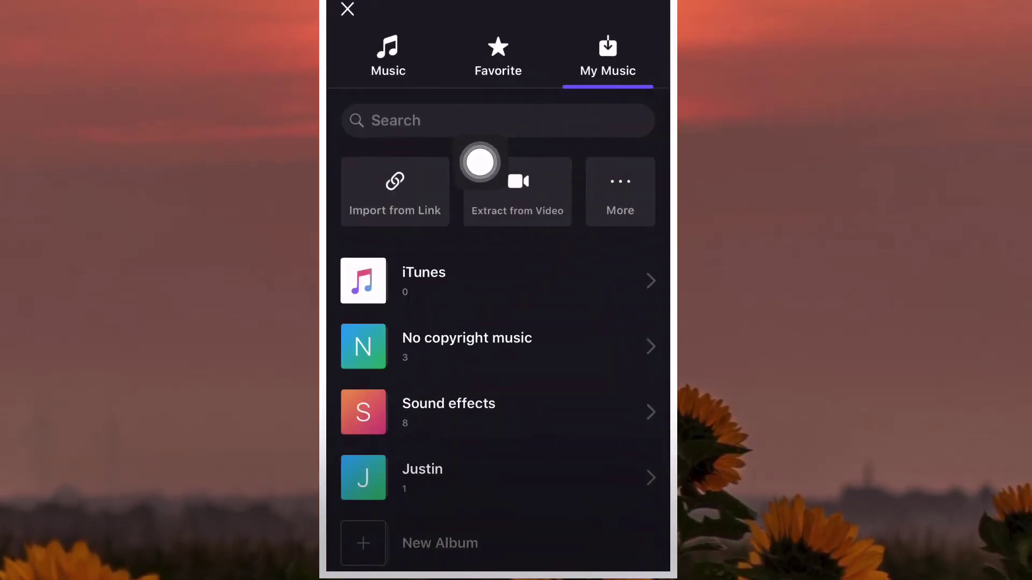
click(621, 205)
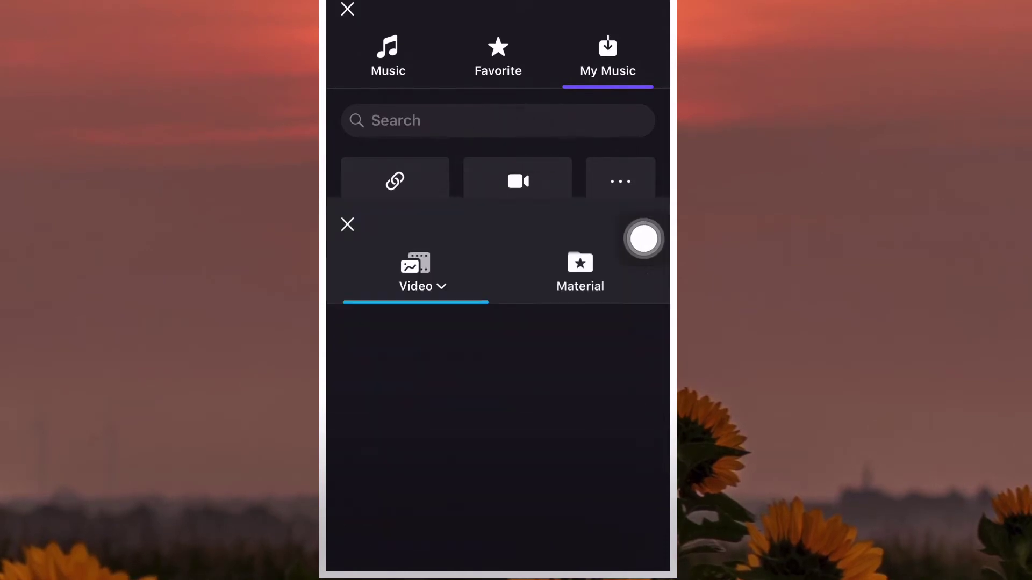
click(498, 278)
key(BackSpace)
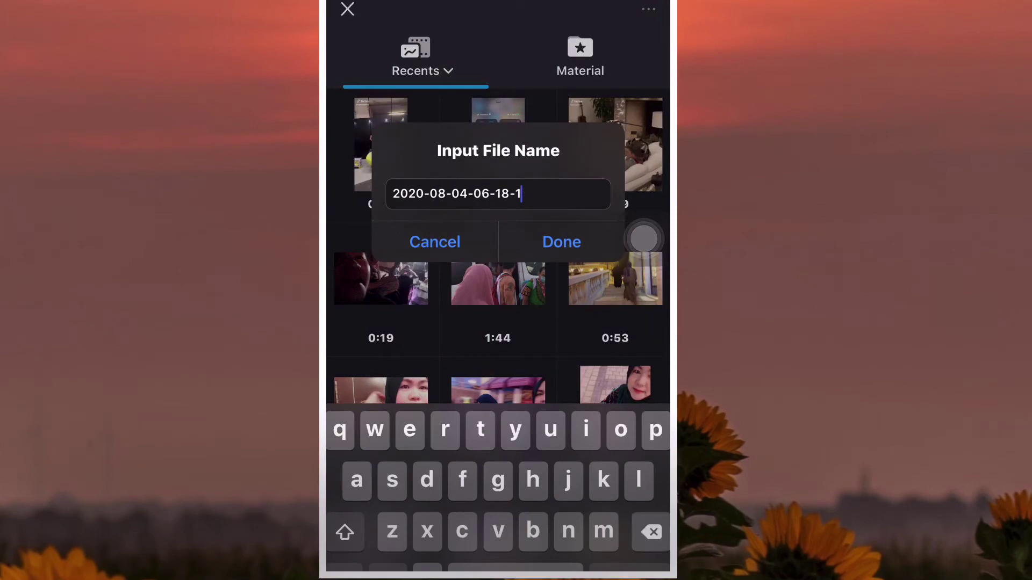
key(BackSpace)
key(BackSpace)
key(BackSpace)
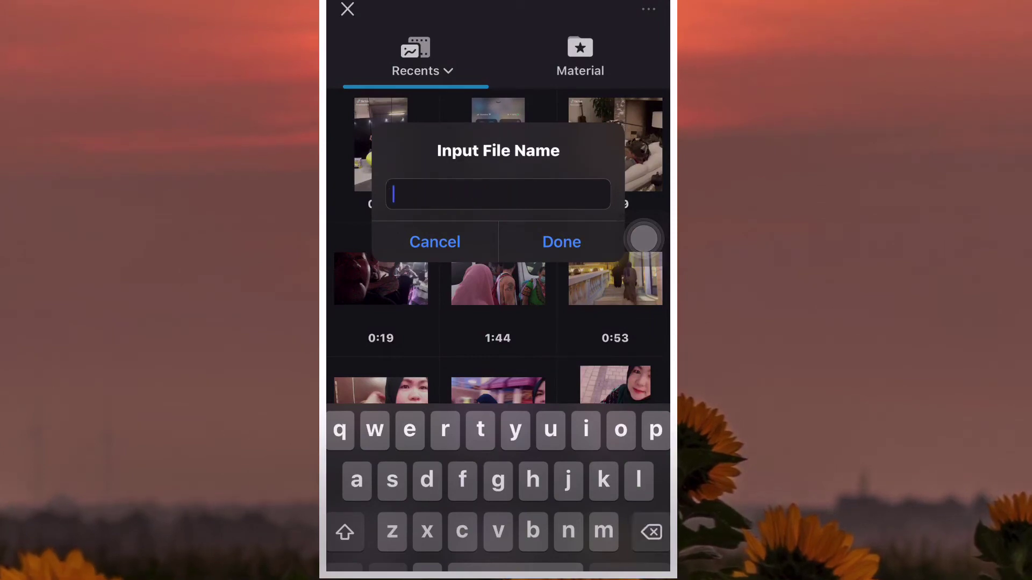
text(wrecking ball)
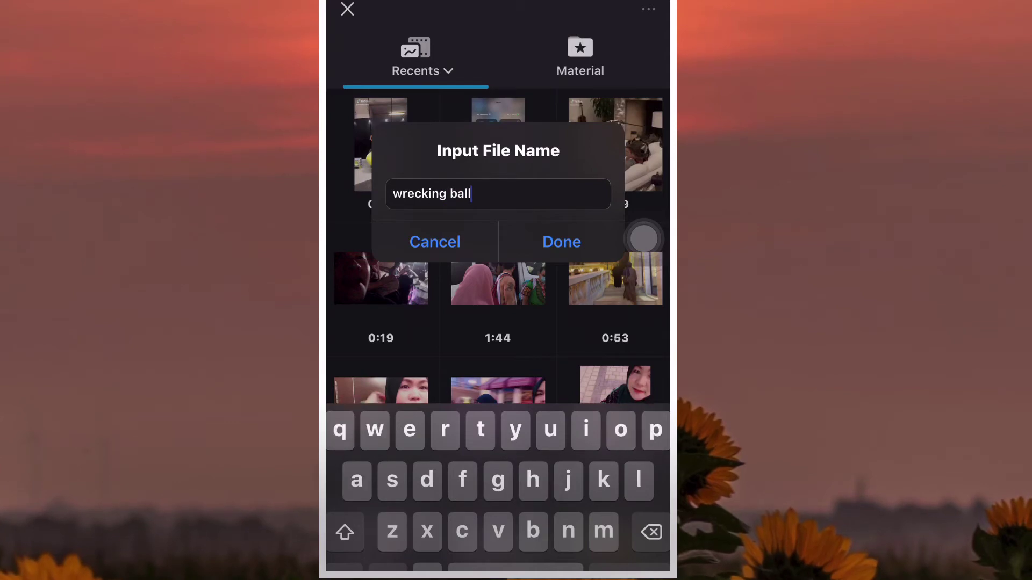
click(561, 242)
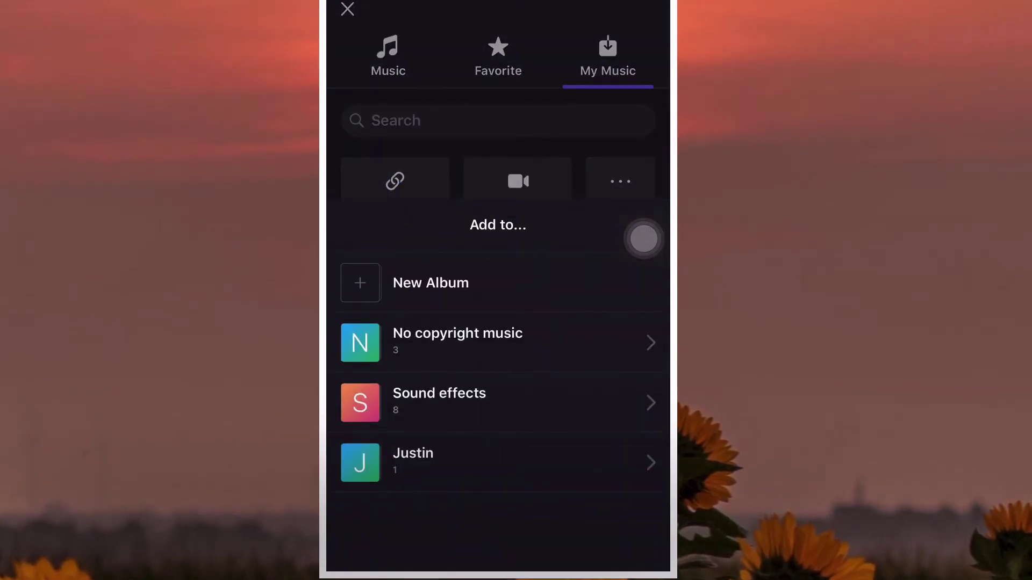
- Create a new album called 'Miley cyrus' containing the wrecking ball audio
click(431, 283)
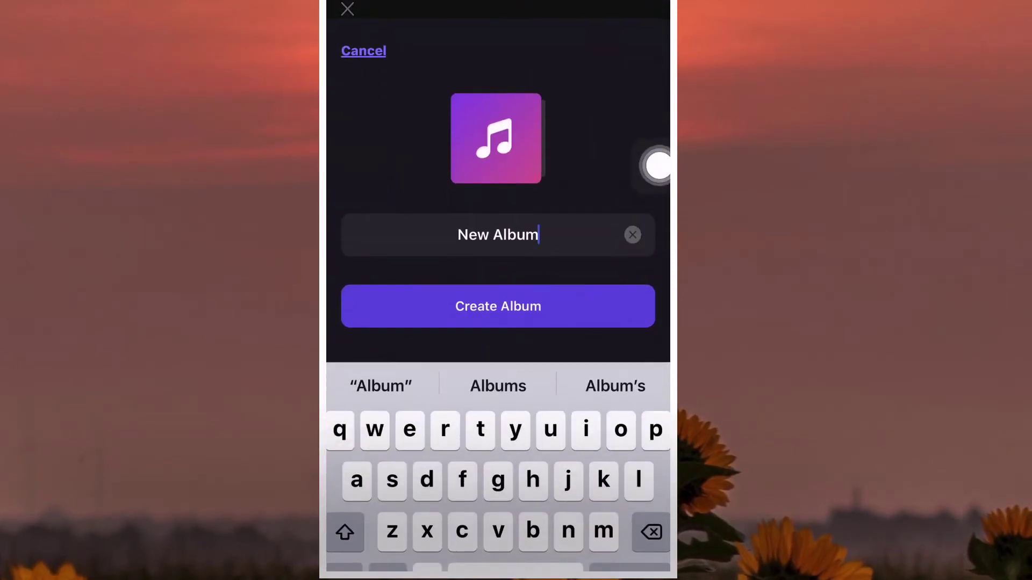
click(632, 234)
text(Mil)
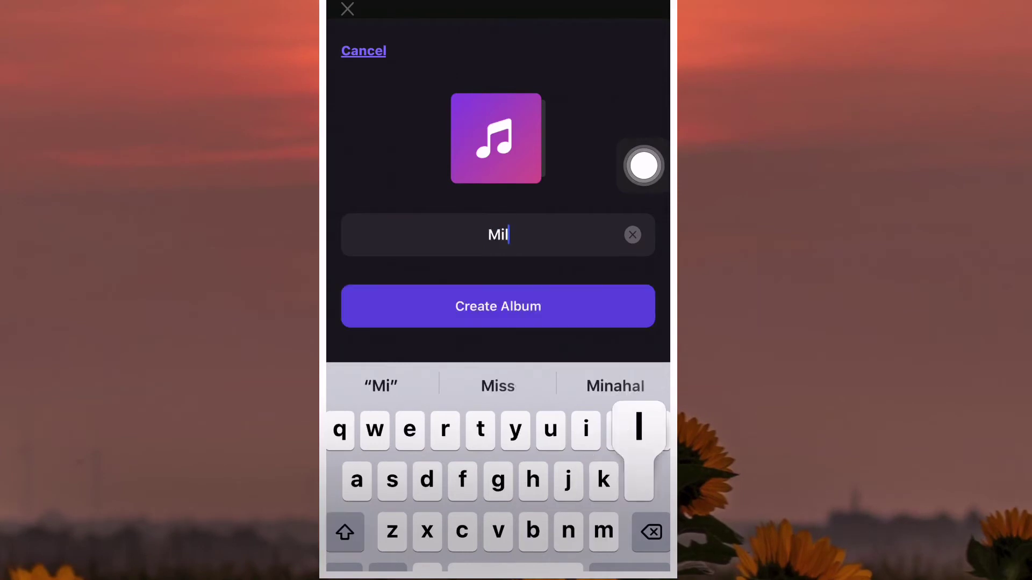
text(ey cyrus)
click(497, 307)
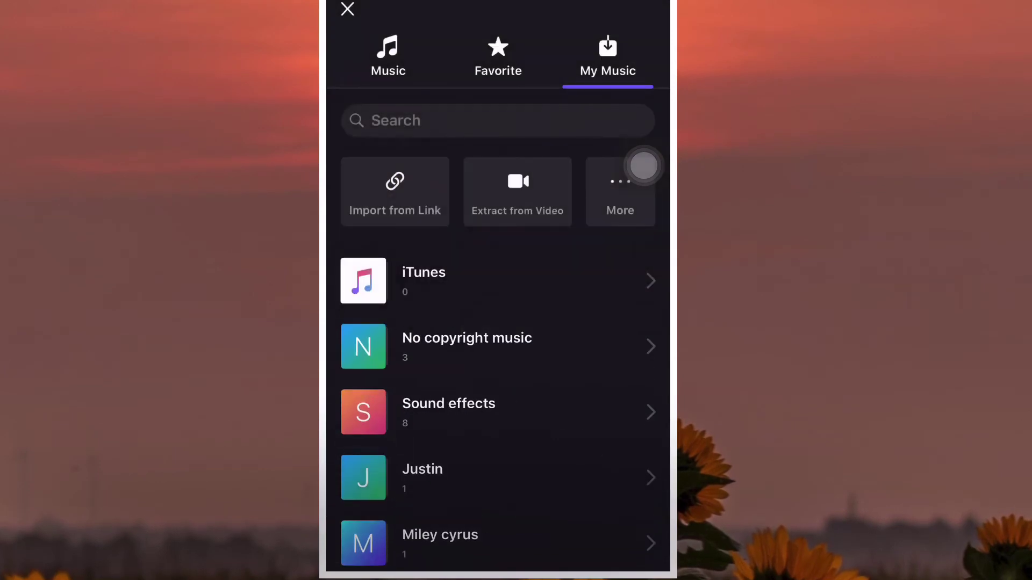
scroll(497, 362, down, 2)
click(440, 516)
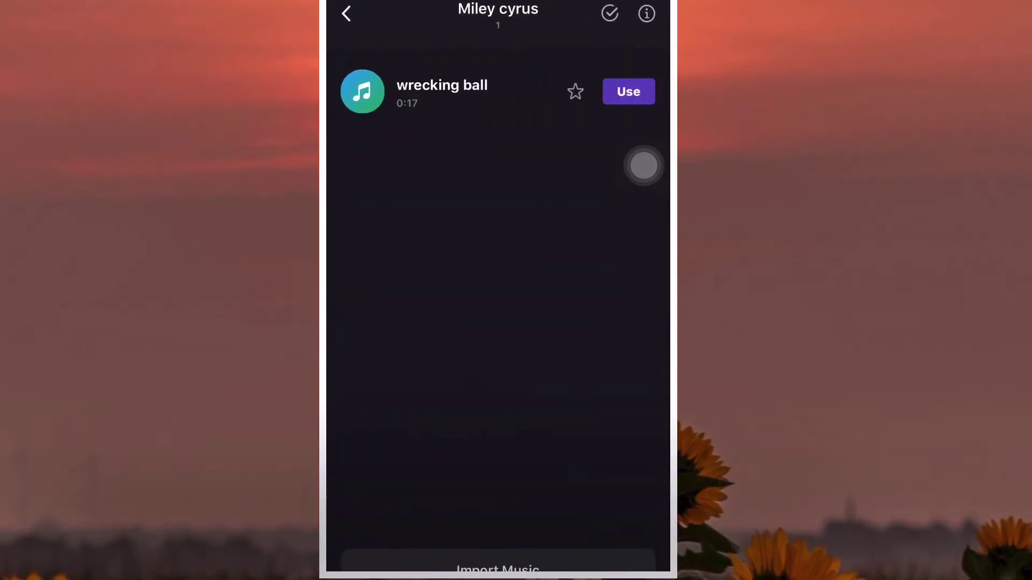
click(442, 90)
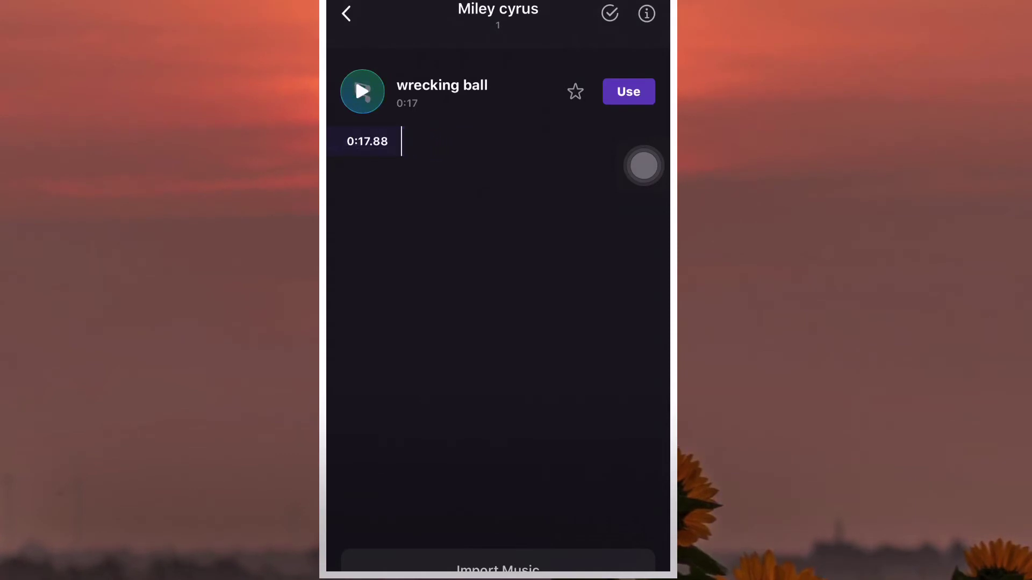
click(346, 13)
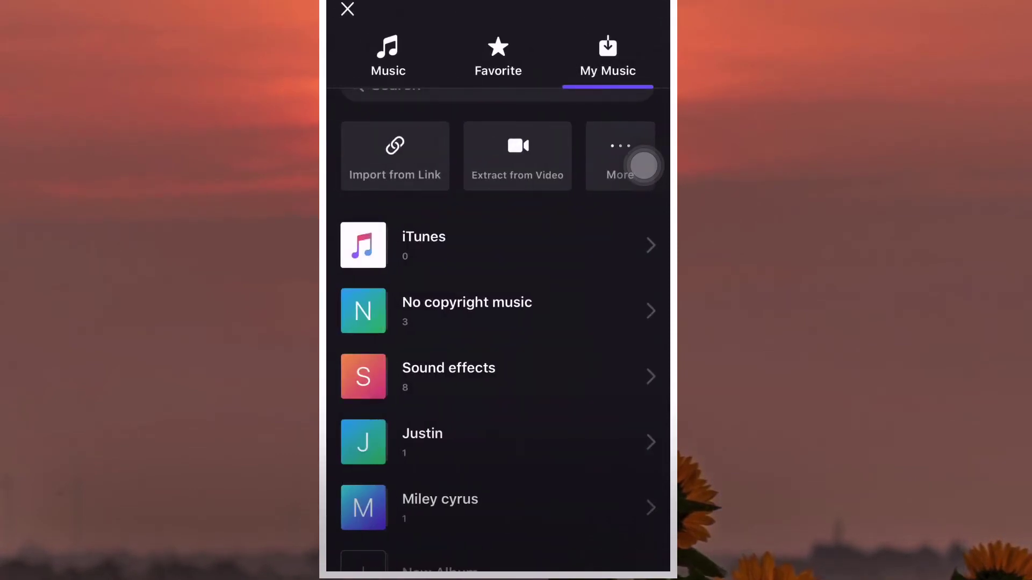
drag(644, 166, 643, 364)
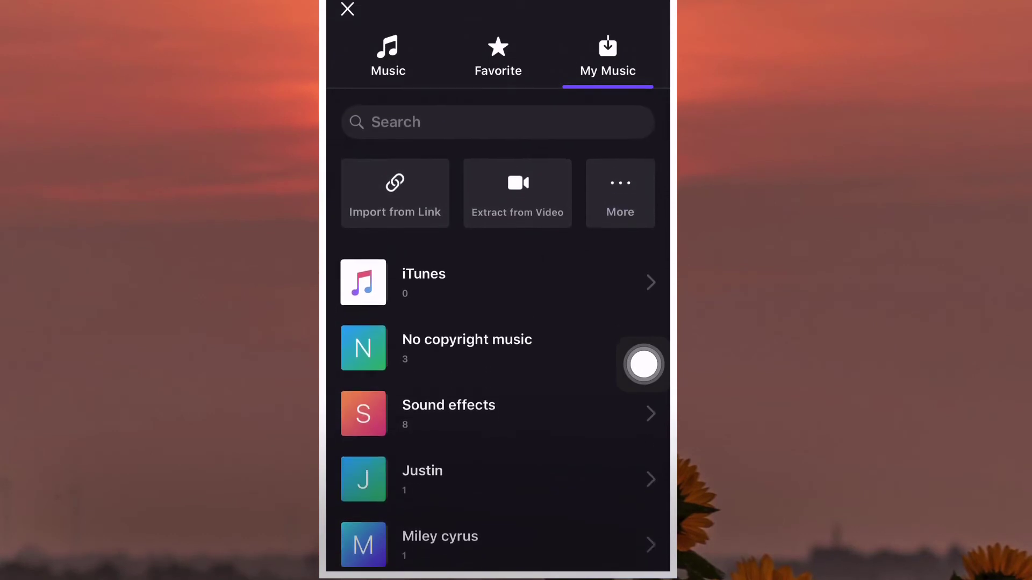
- In the built-in music library, browse the Vlog, Pop and Dynamic collections
click(388, 57)
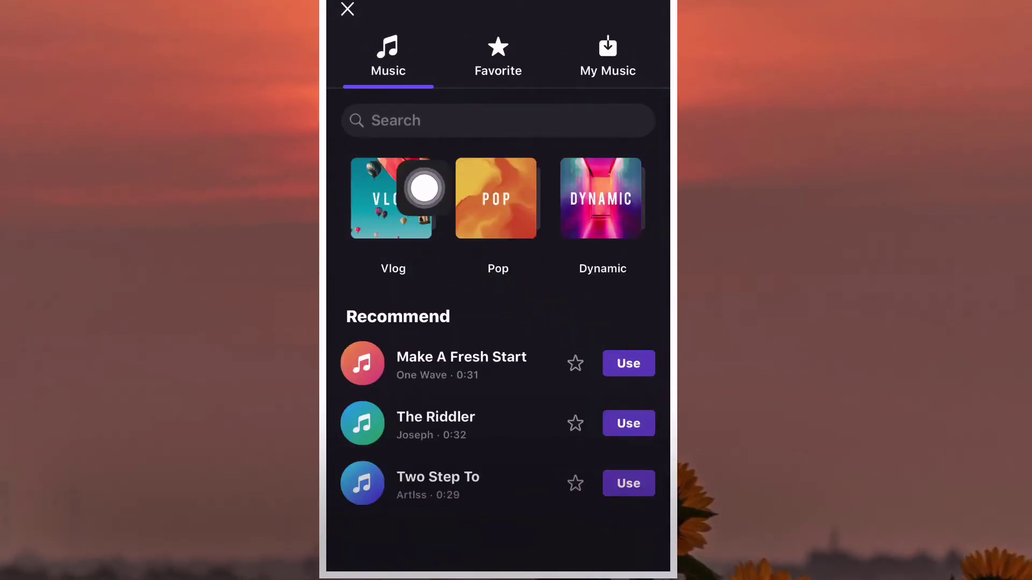
click(352, 191)
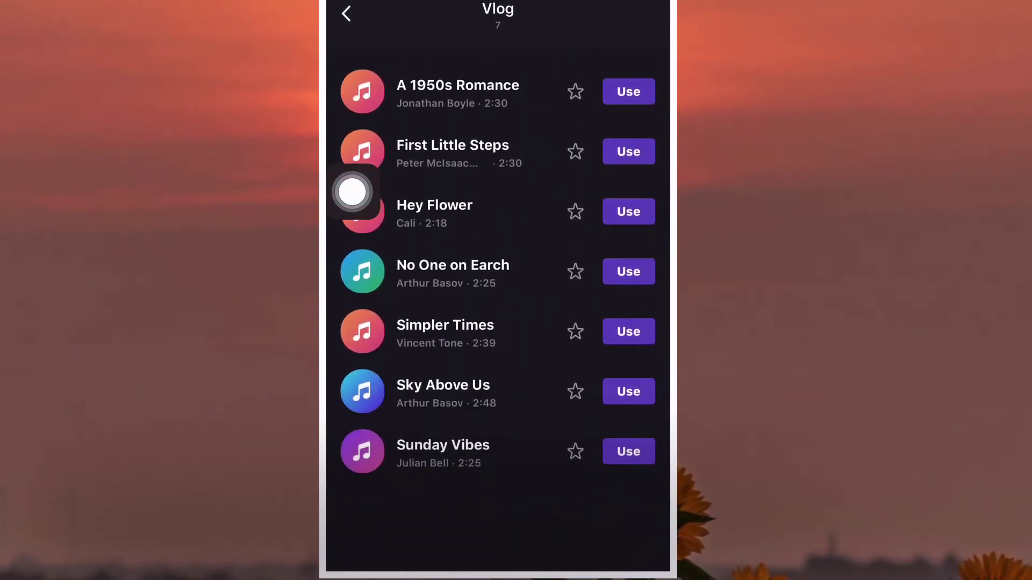
click(470, 198)
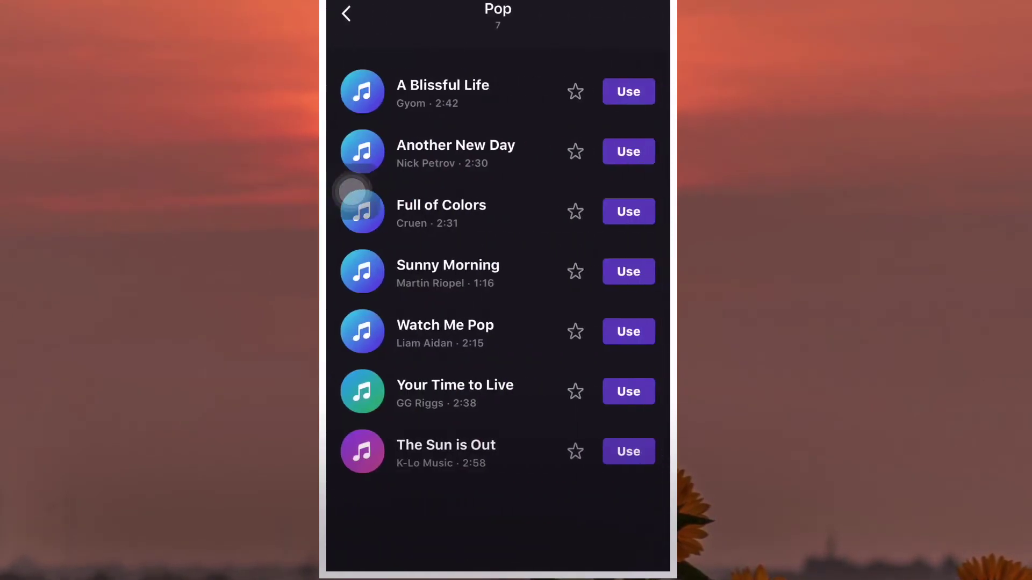
drag(352, 191, 517, 193)
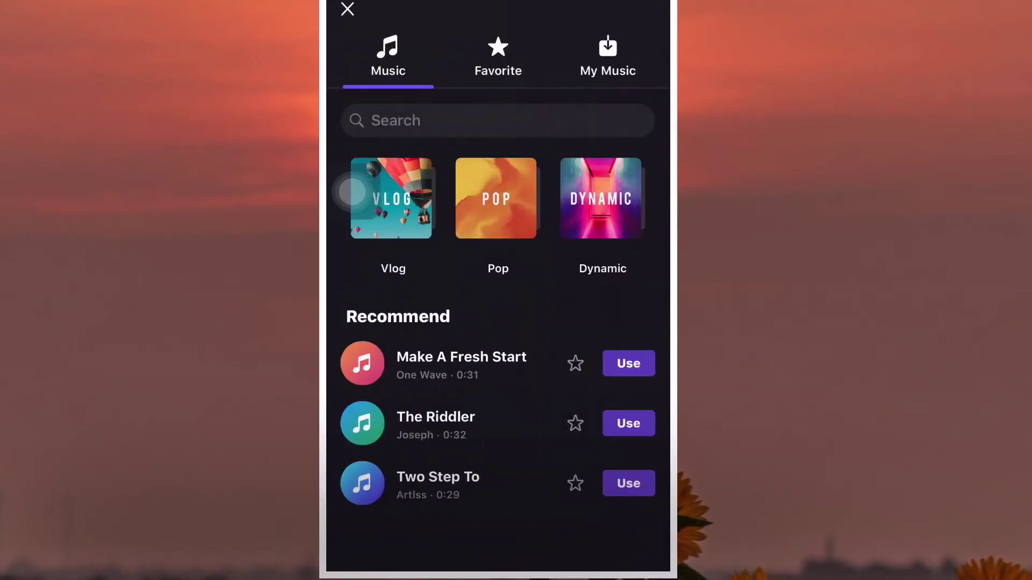
click(601, 198)
drag(352, 191, 516, 194)
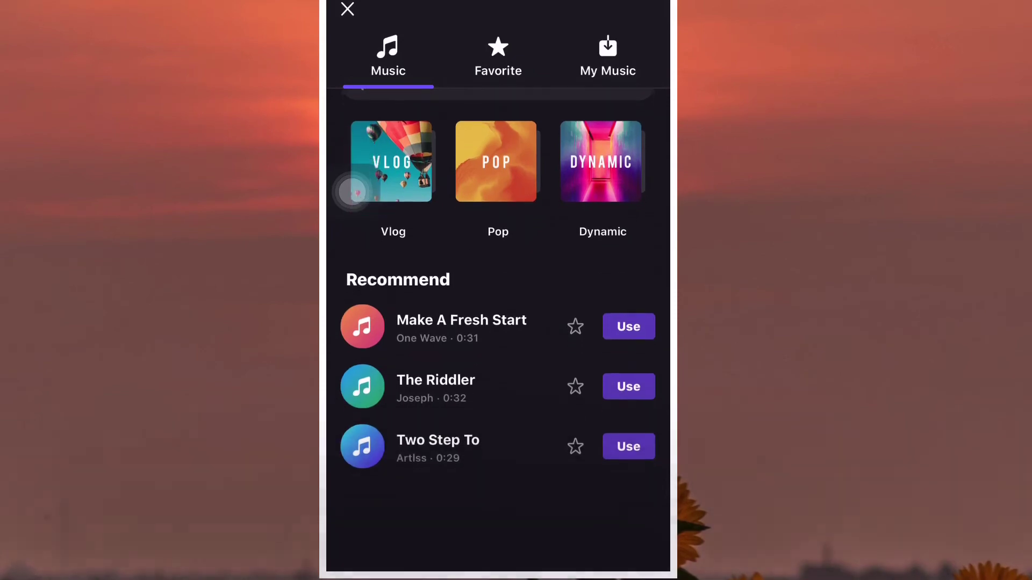
- Preview the recommended songs Make A Fresh Start, The Riddler and Two Step To
click(362, 363)
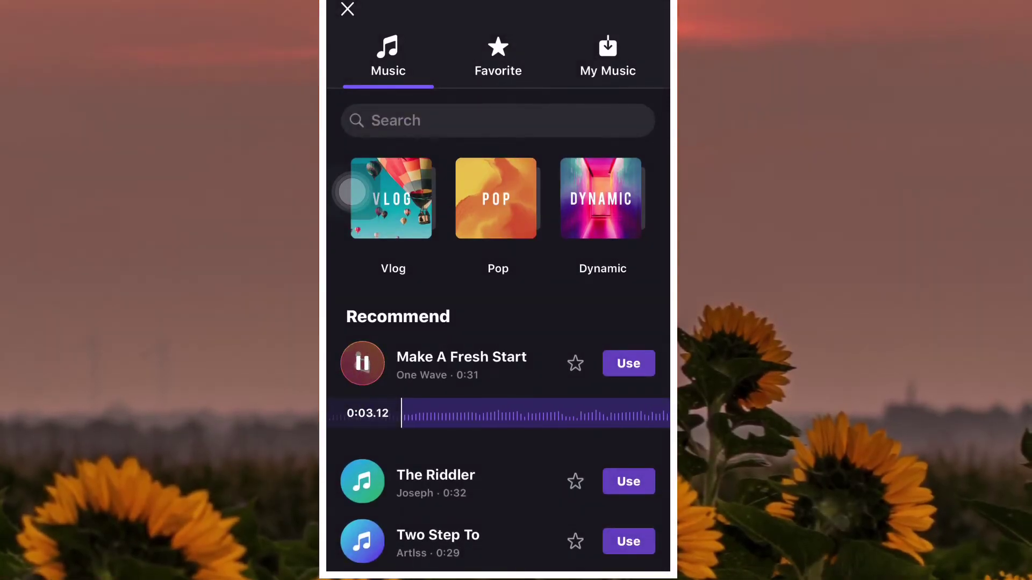
click(361, 481)
click(363, 541)
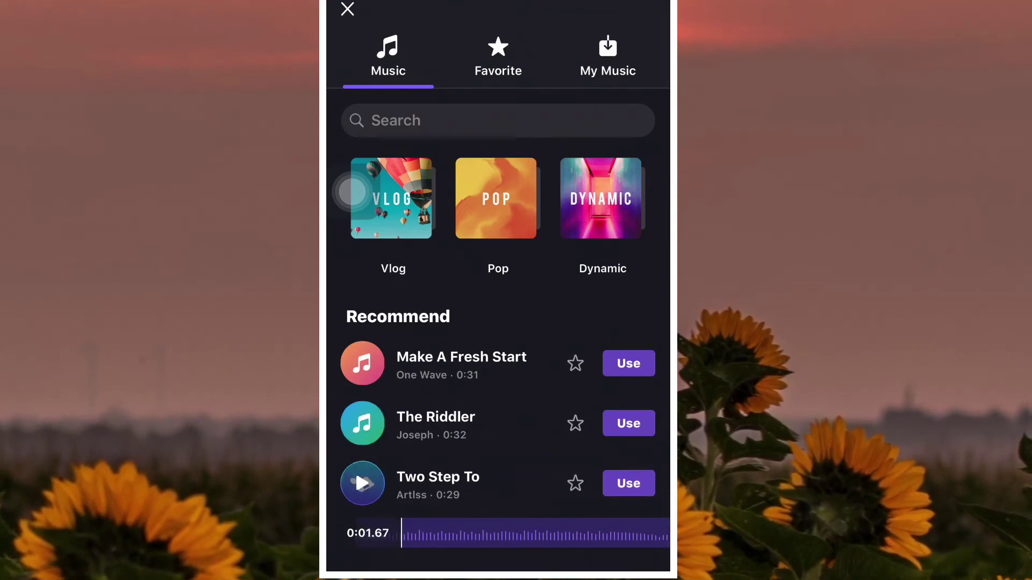
- Close the music library and open the Aug 04, 2020 draft
click(347, 9)
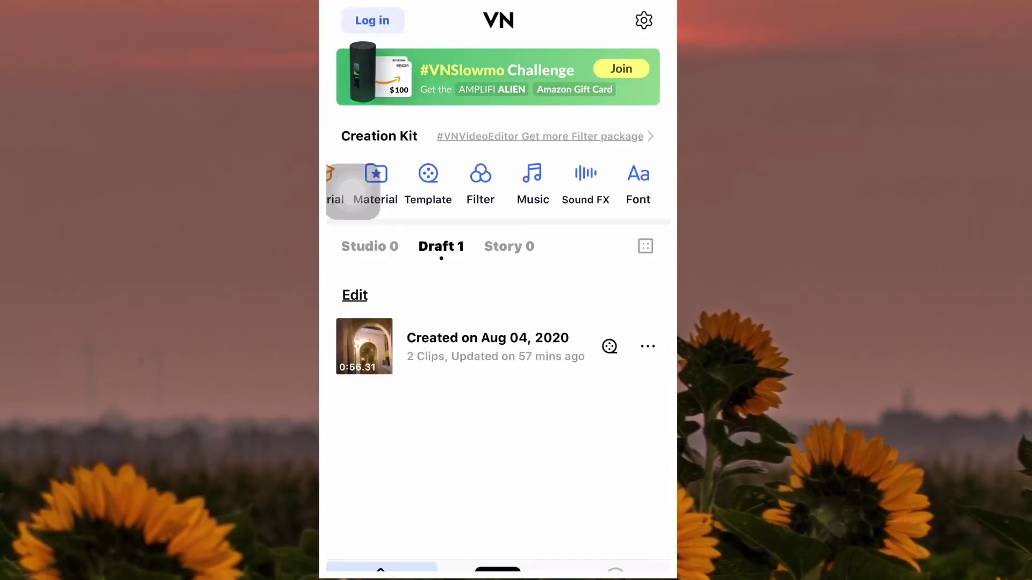
drag(352, 192, 594, 385)
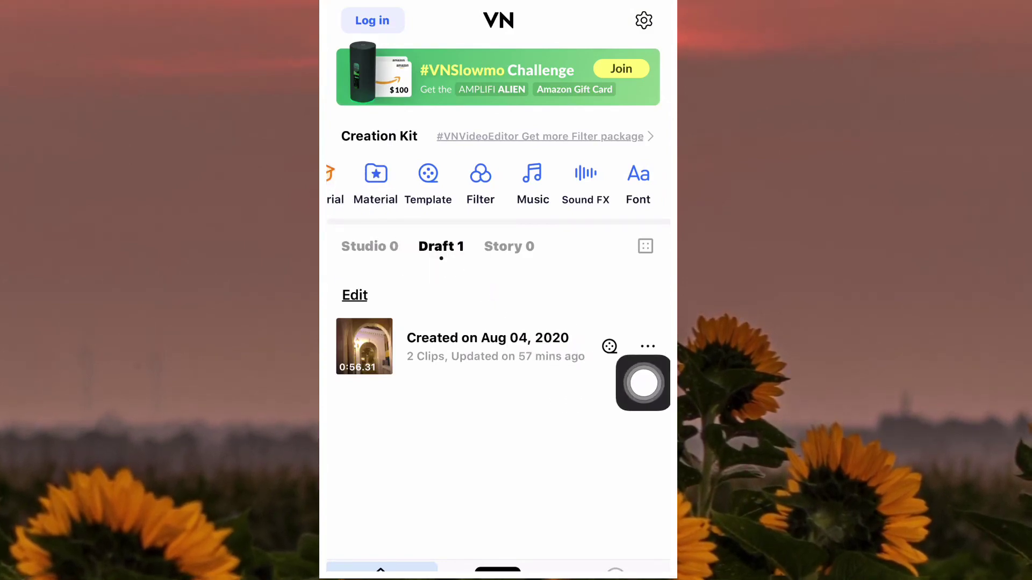
click(498, 295)
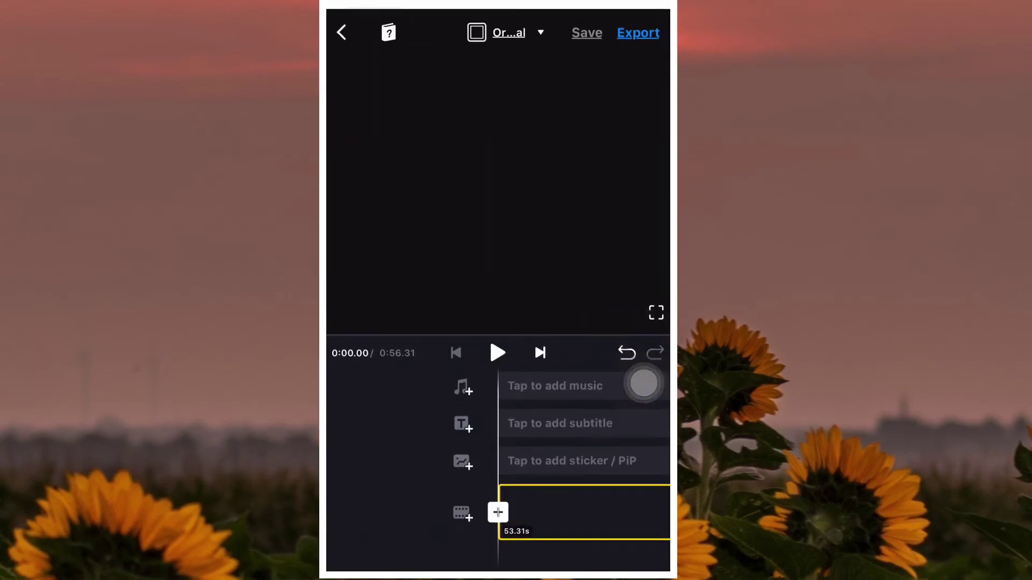
- Delete the intro audio from the draft's music track
drag(644, 385, 643, 489)
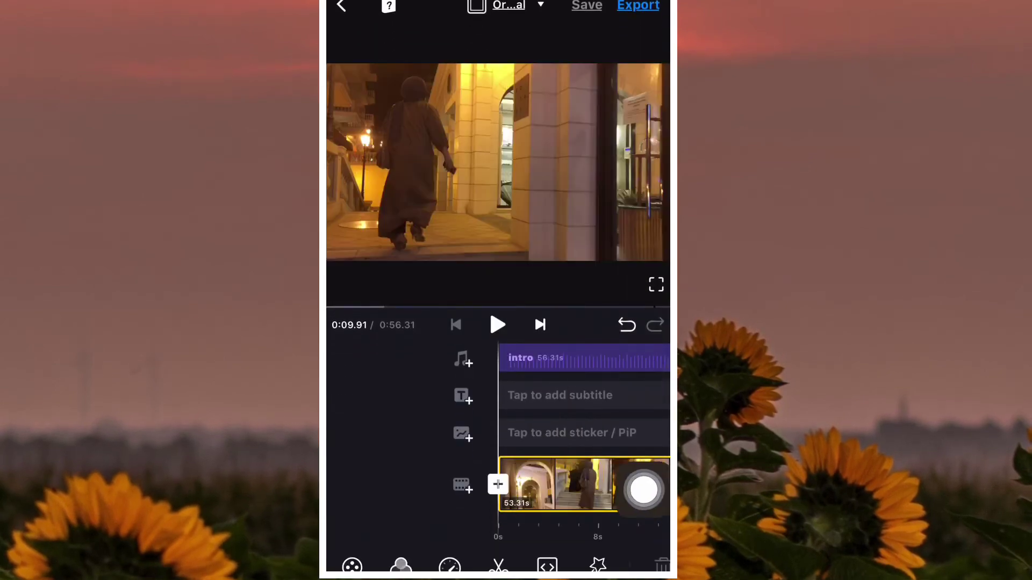
click(564, 358)
click(564, 484)
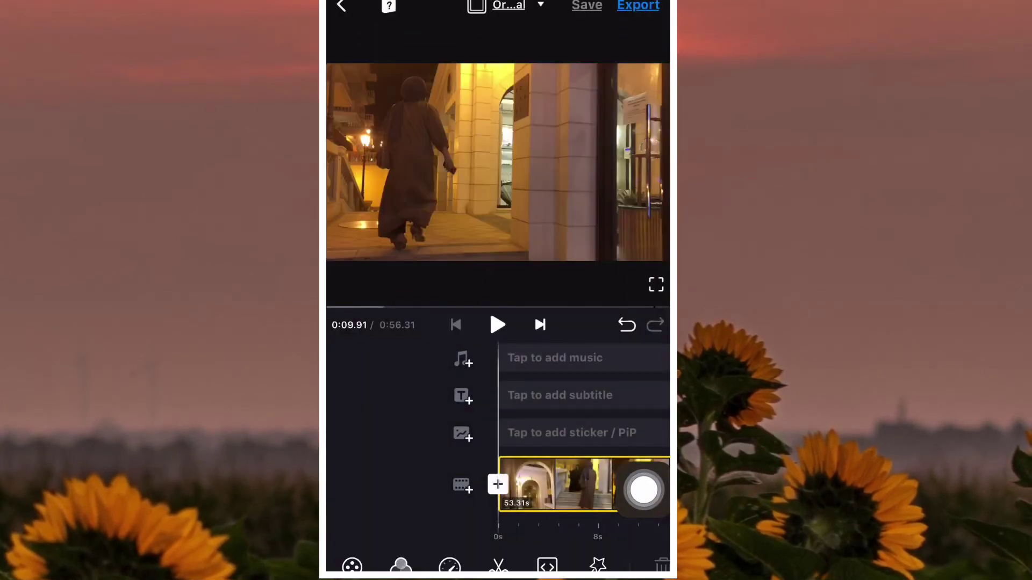
drag(643, 489, 352, 308)
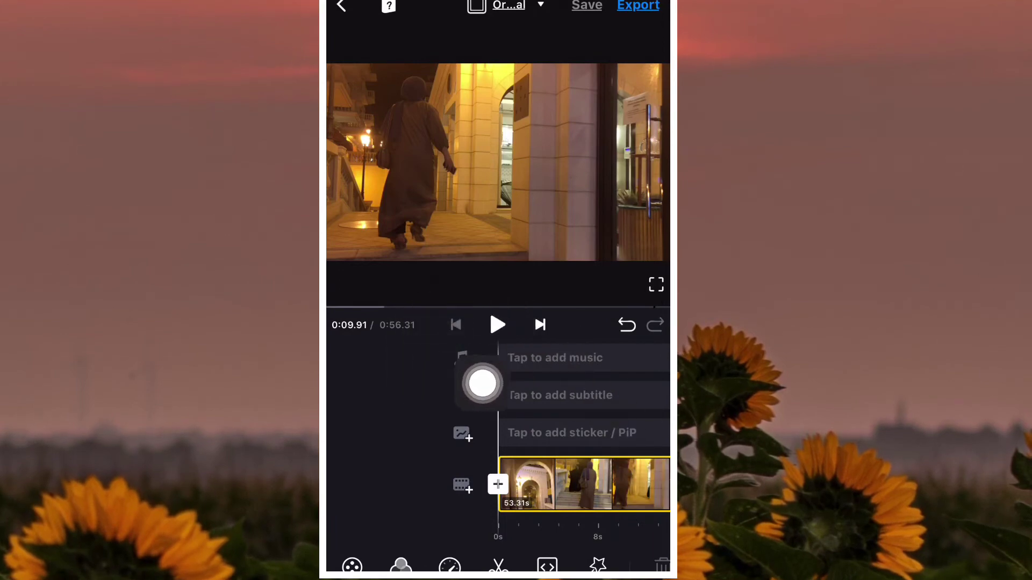
click(463, 360)
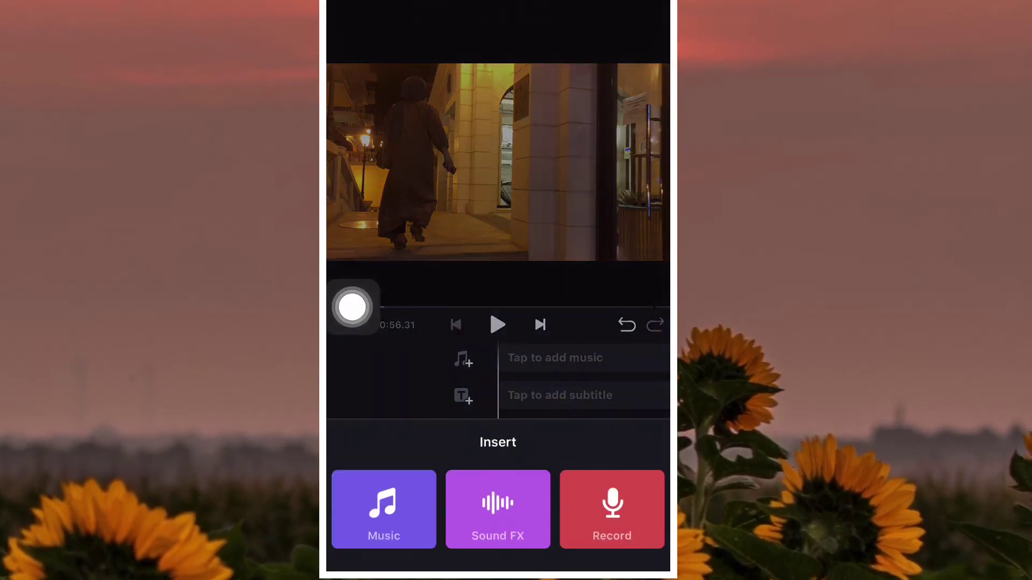
click(384, 509)
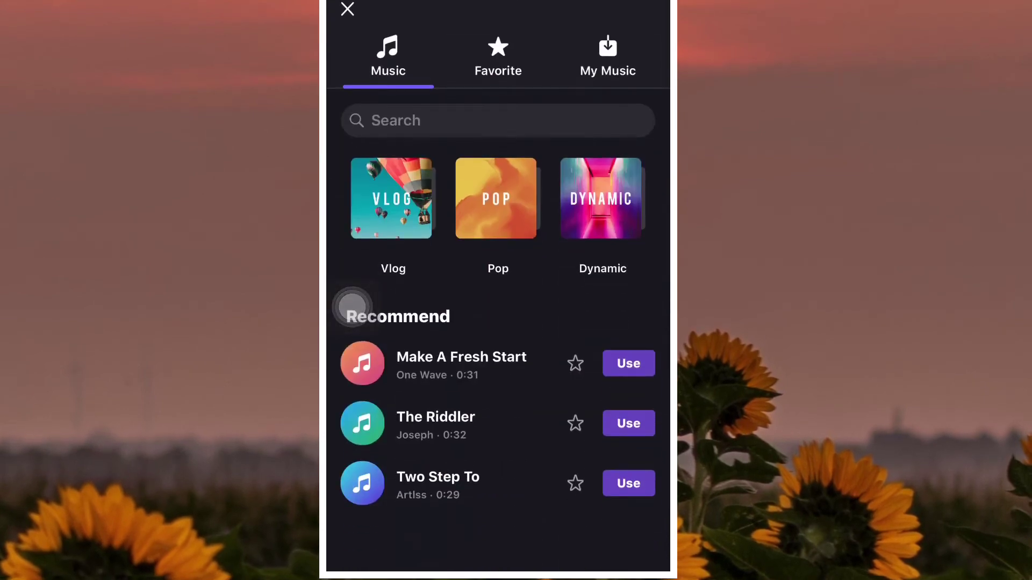
drag(353, 308, 618, 117)
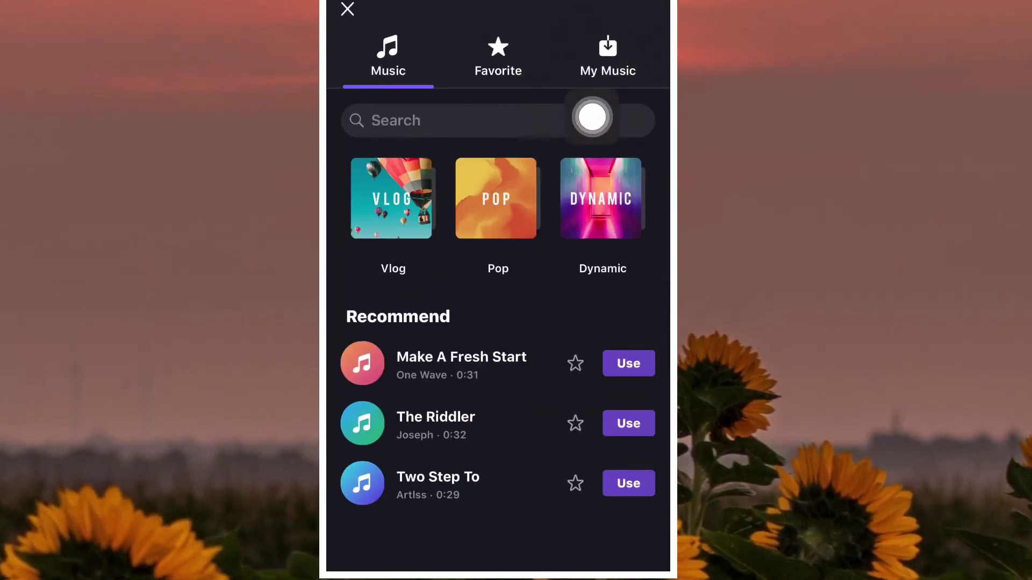
click(607, 56)
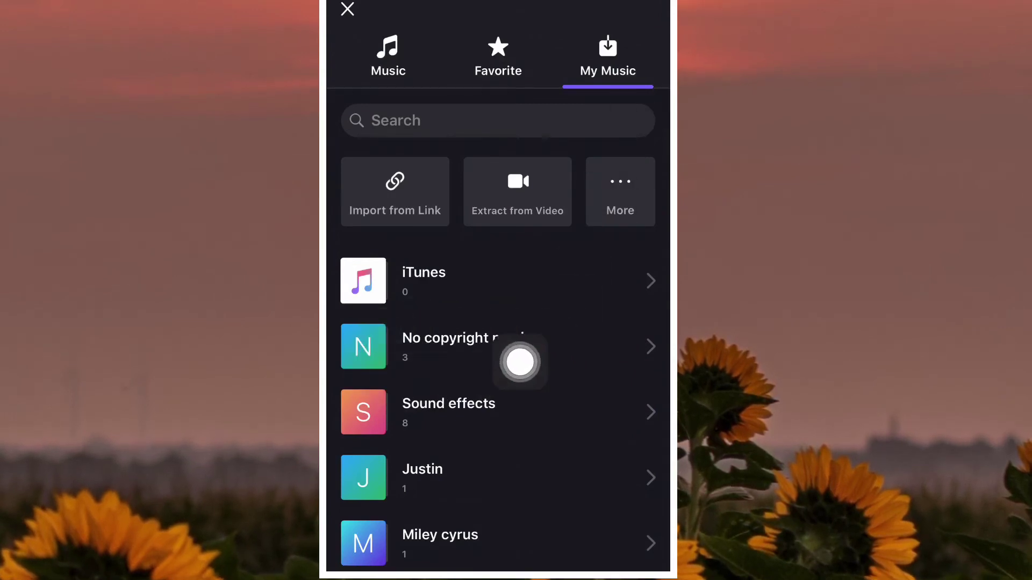
click(484, 347)
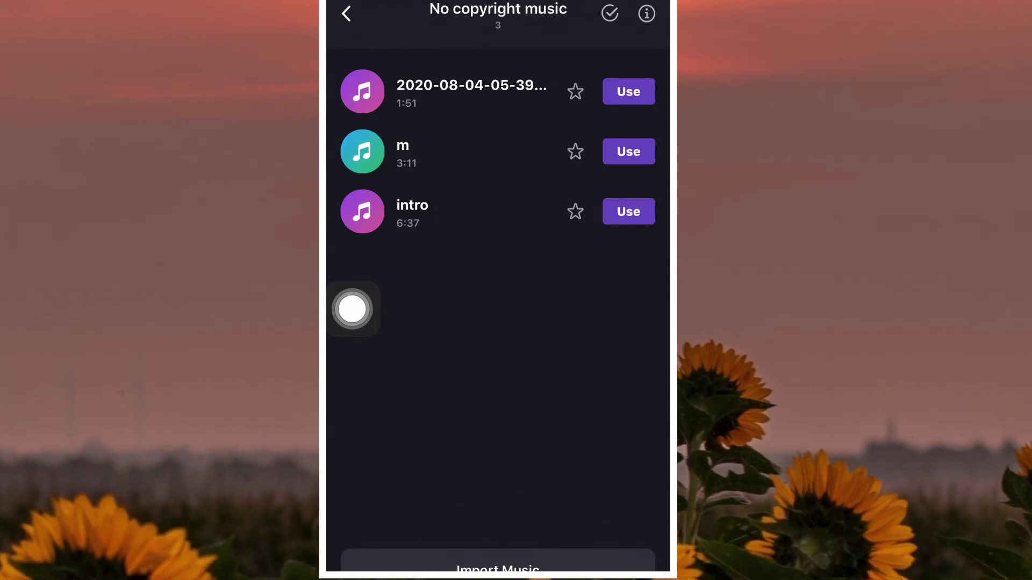
click(629, 92)
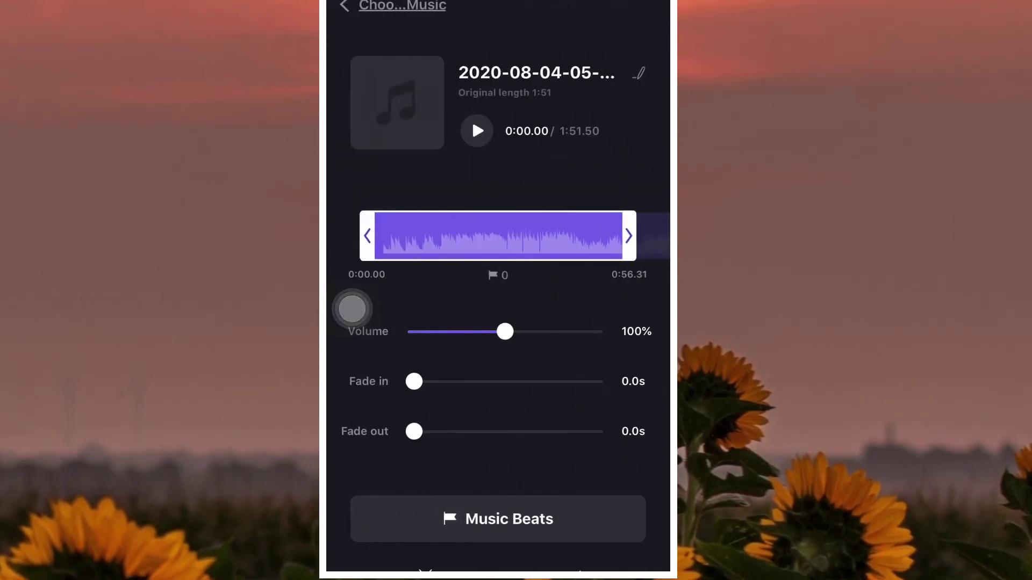
click(344, 6)
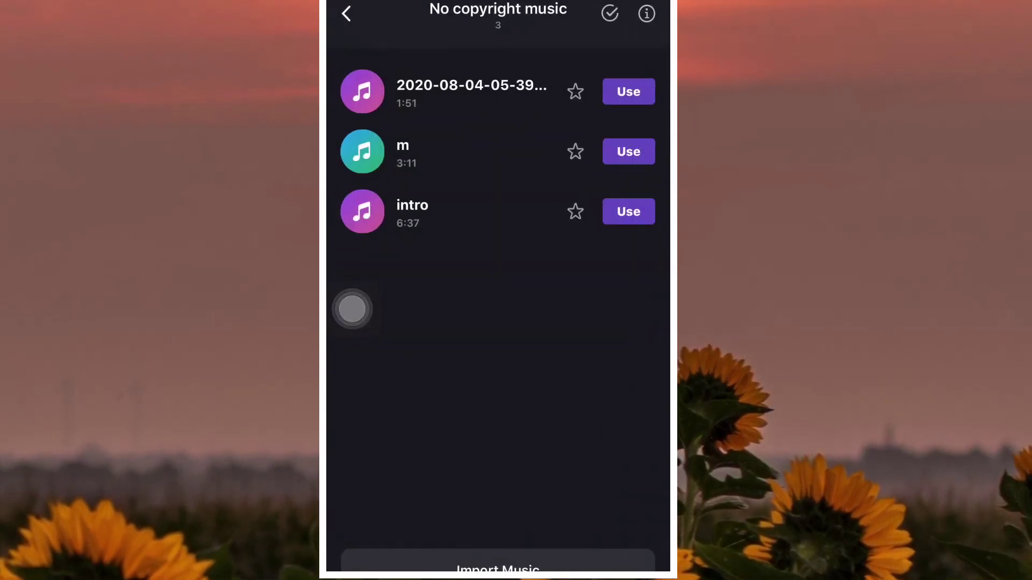
click(628, 91)
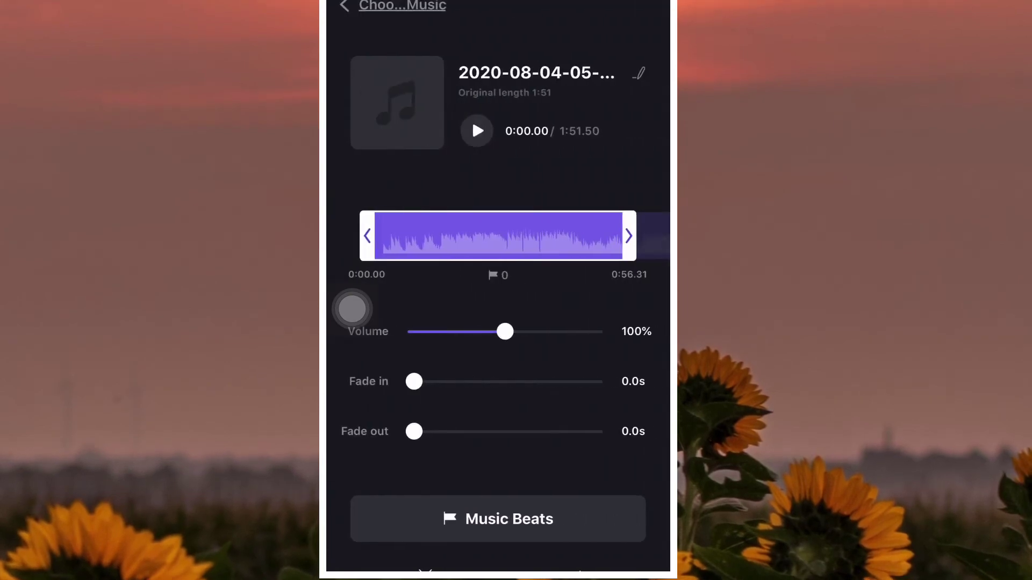
click(579, 571)
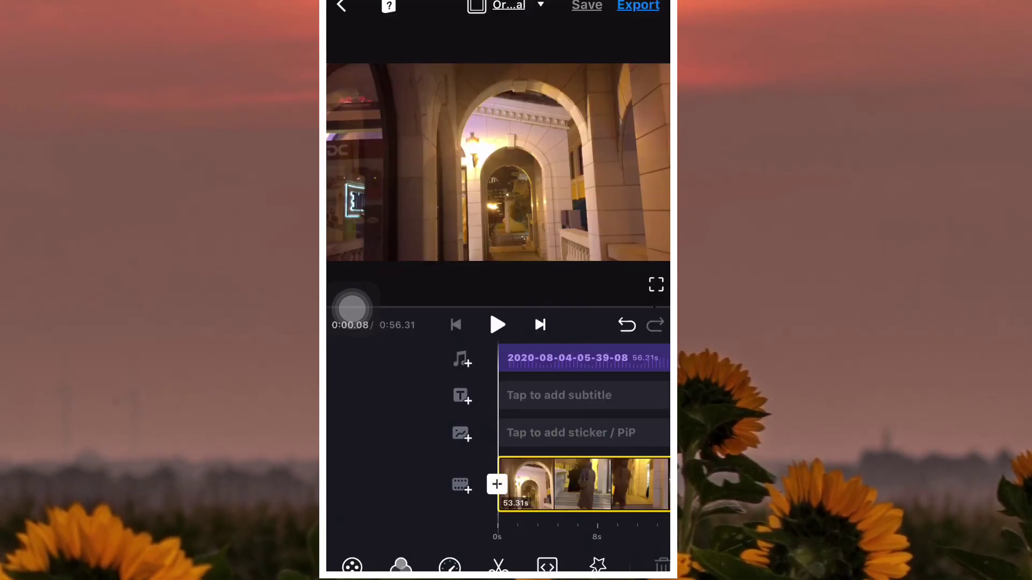
- Scrub and play the project from the start, then remove the 2020-08-04 music track
drag(420, 408, 352, 410)
drag(404, 483, 646, 483)
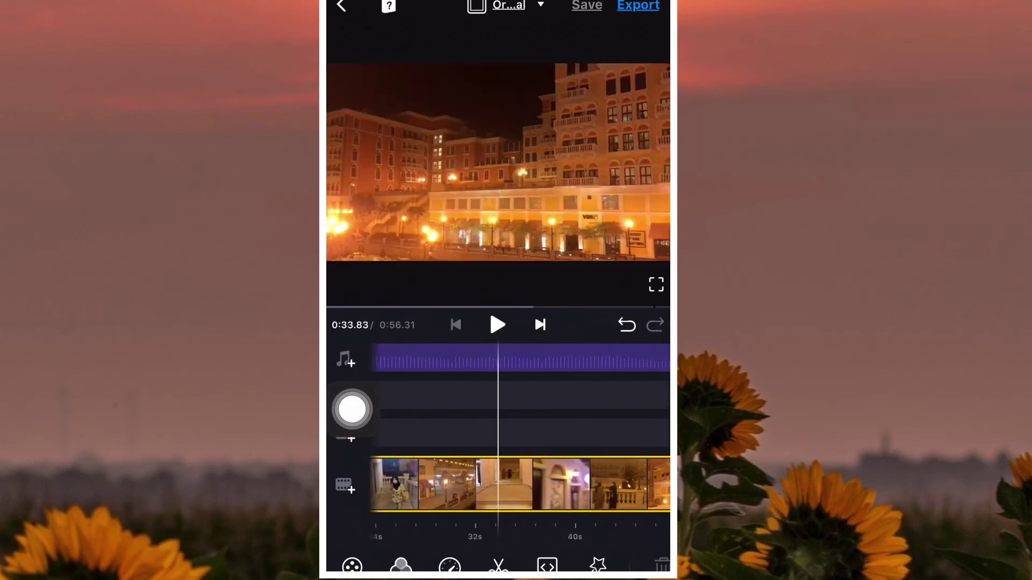
click(498, 325)
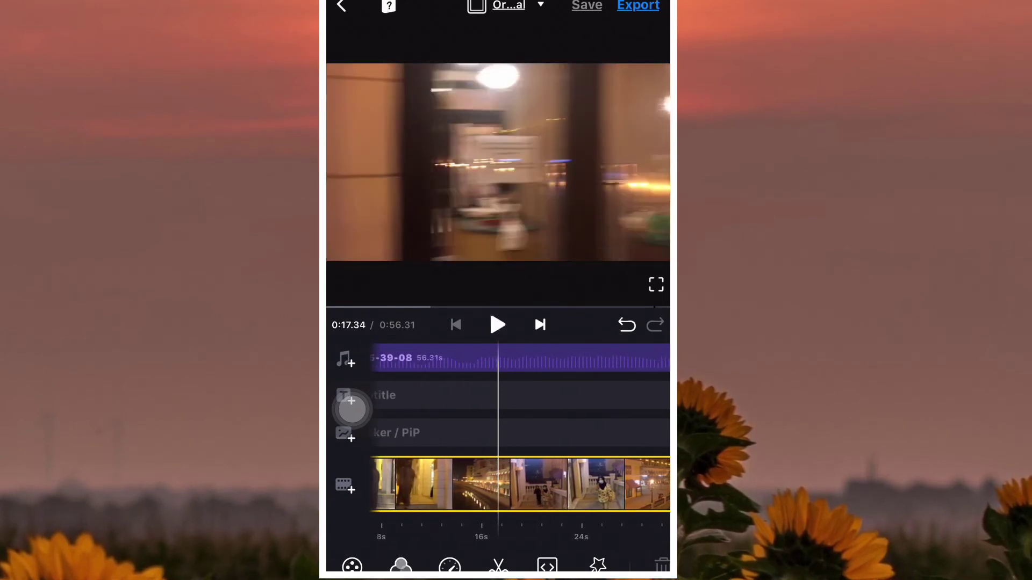
click(341, 6)
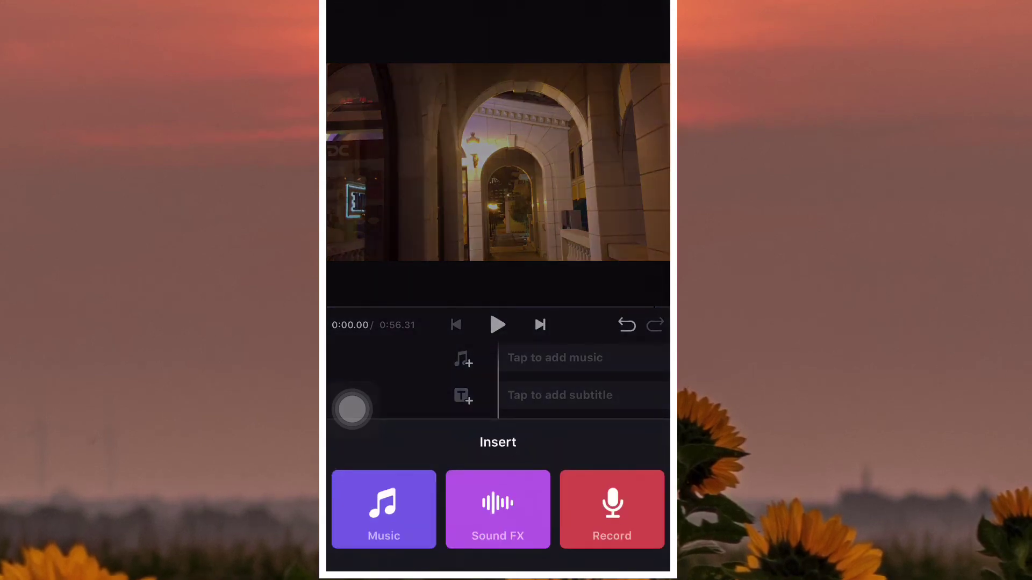
- Add the wii theme track from My Music's Sound effects playlist, then exit to home
click(383, 509)
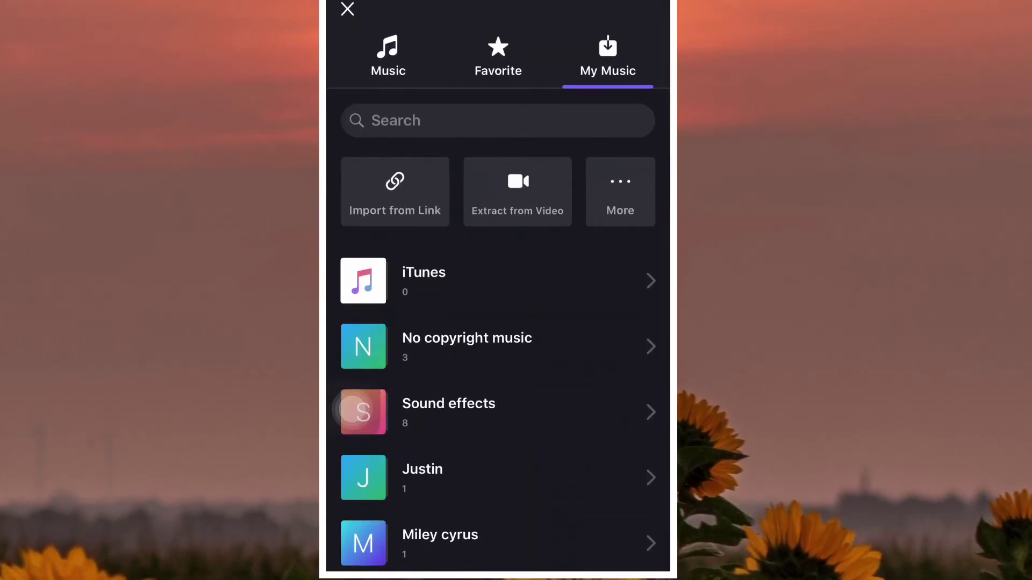
click(353, 412)
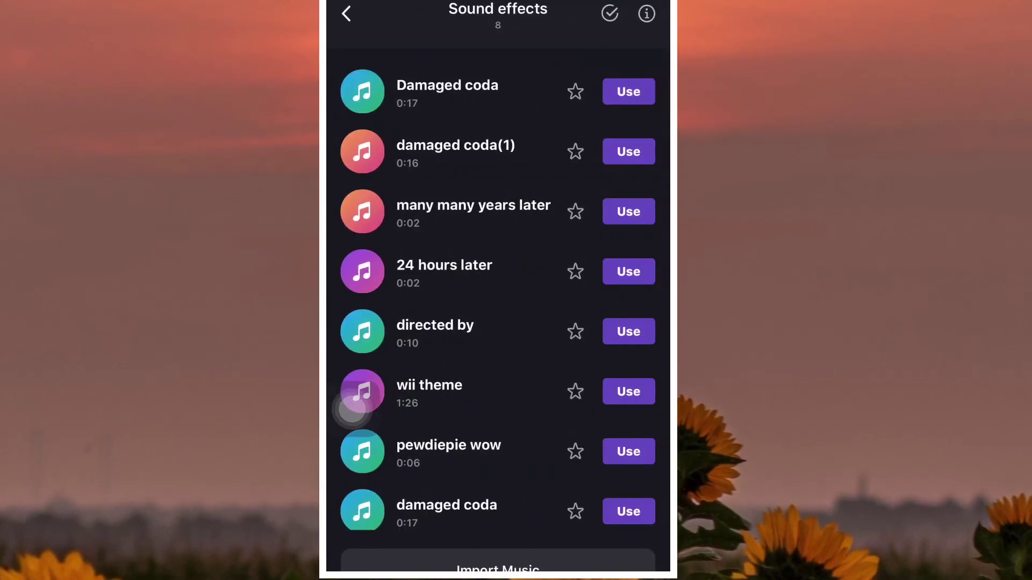
scroll(352, 412, down, 2)
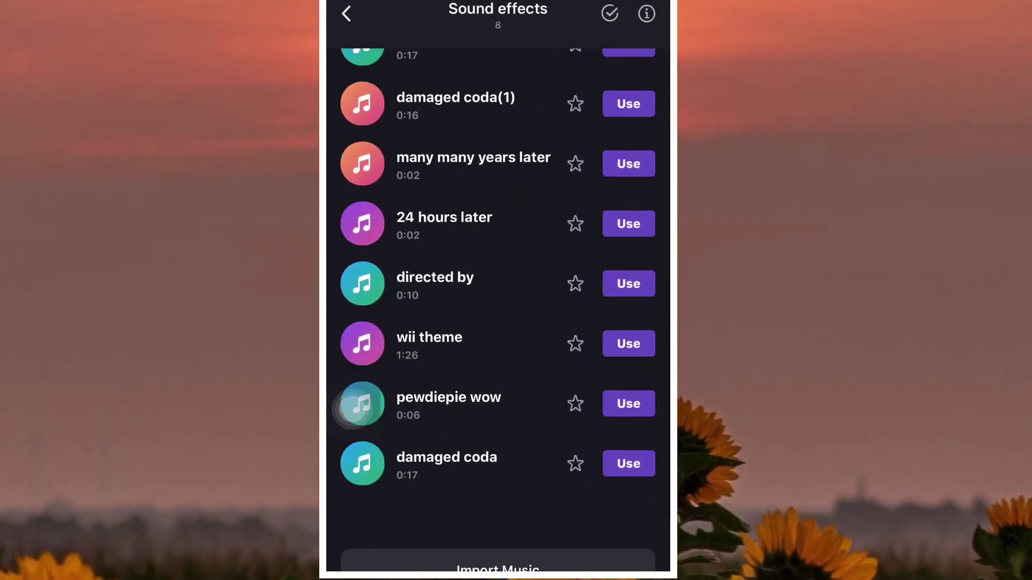
click(353, 410)
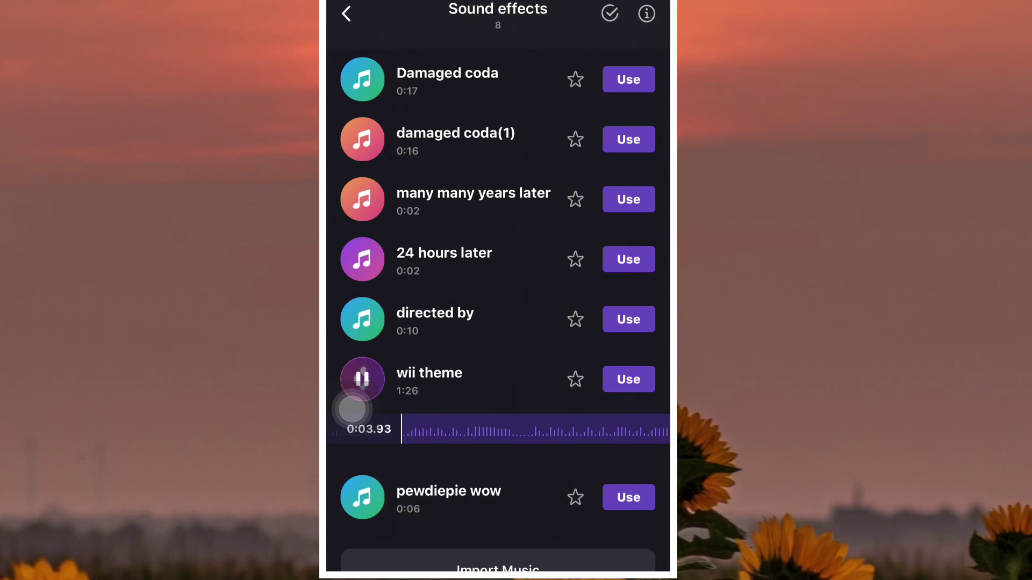
click(628, 380)
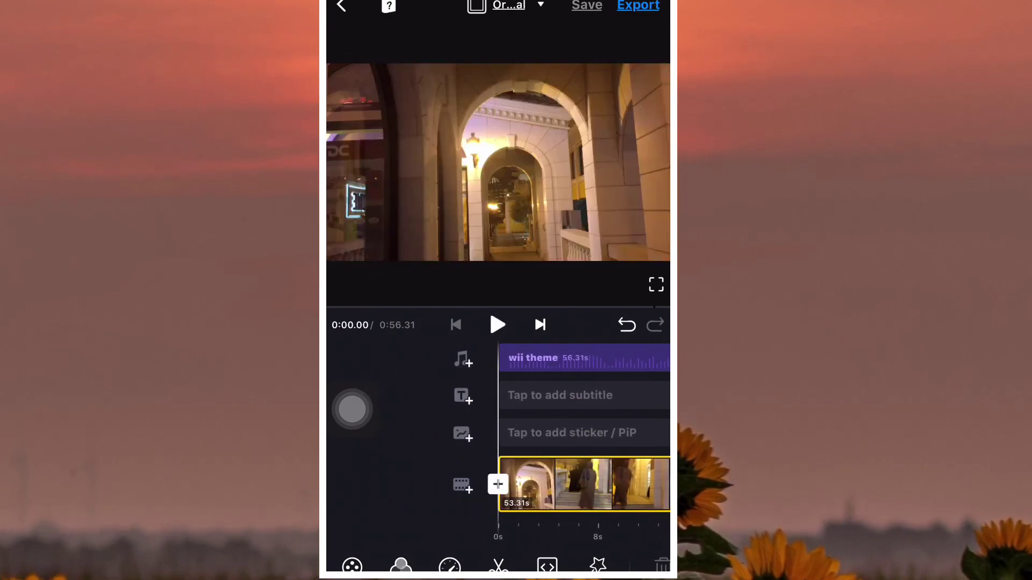
click(341, 5)
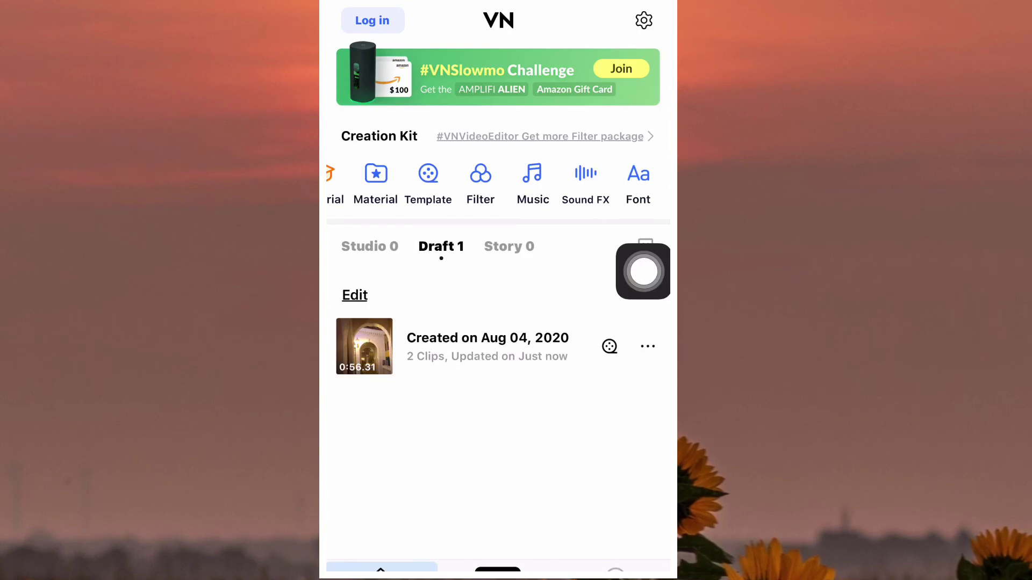
click(615, 571)
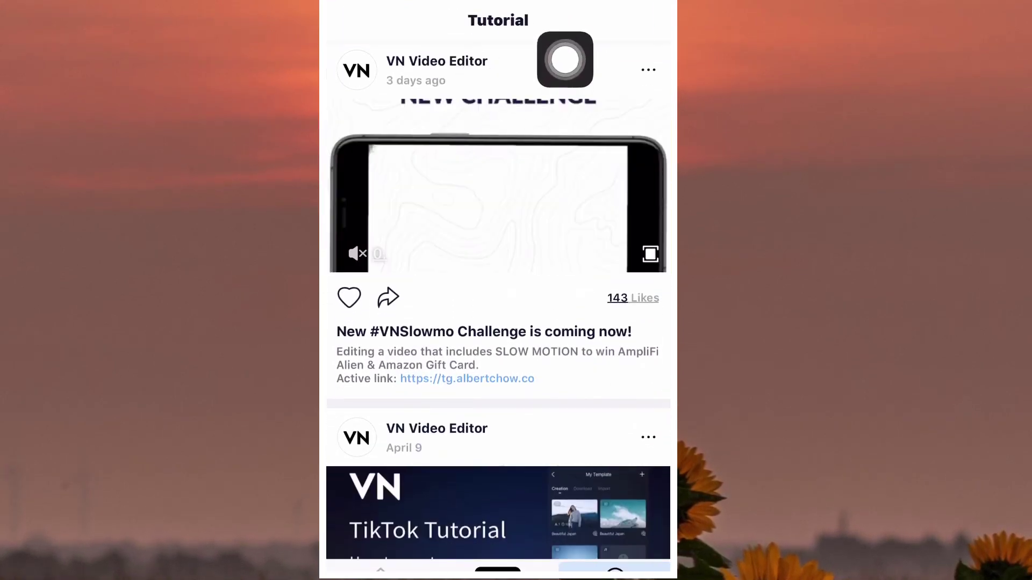
scroll(498, 323, down, 4)
scroll(498, 322, down, 3)
scroll(499, 323, down, 2)
scroll(498, 323, down, 2)
scroll(498, 323, down, 5)
scroll(498, 322, down, 5)
scroll(499, 322, down, 4)
scroll(498, 322, down, 3)
click(381, 569)
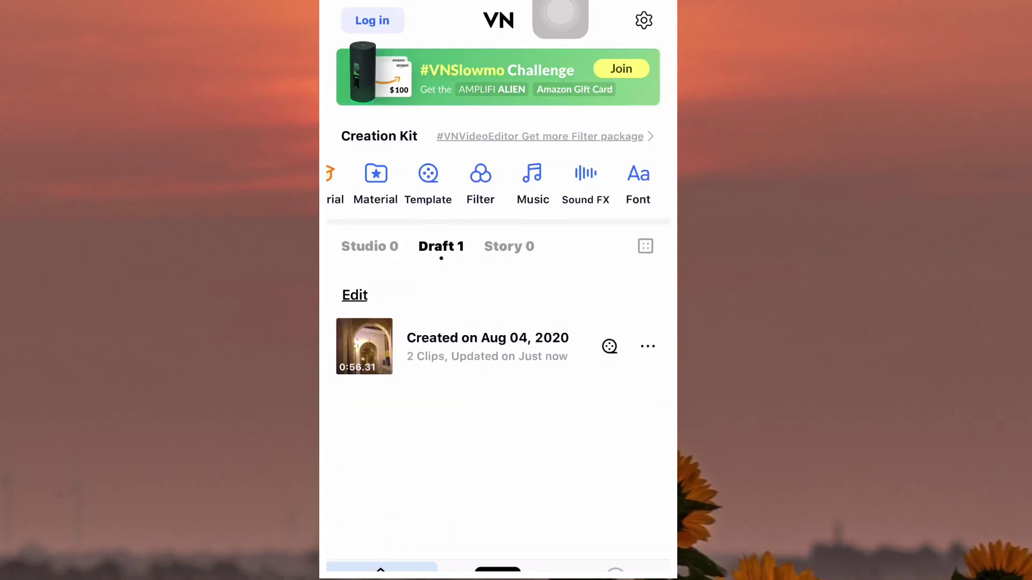
- Start a new project with the 1:44 video from Recents
click(497, 570)
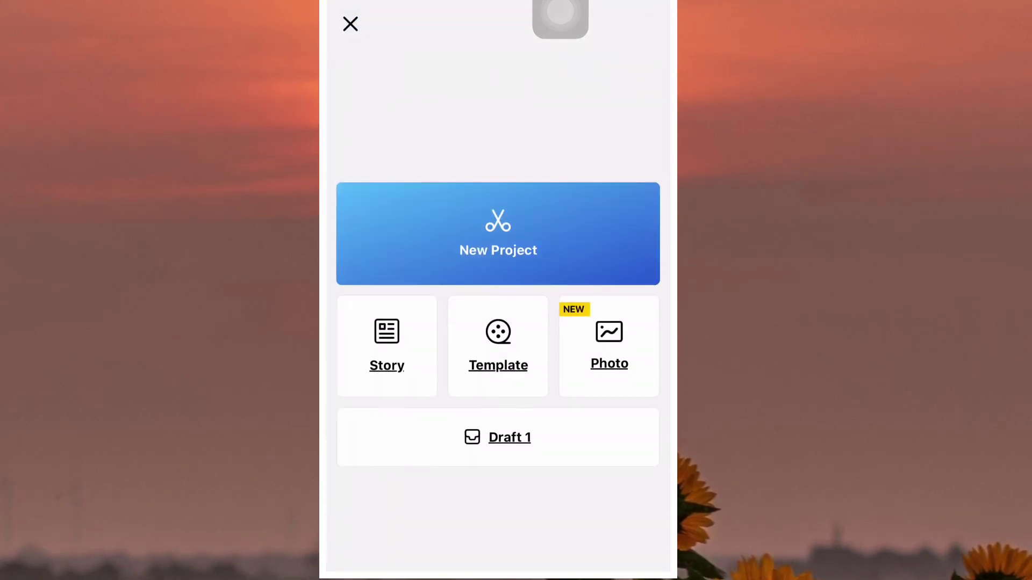
drag(560, 18, 518, 148)
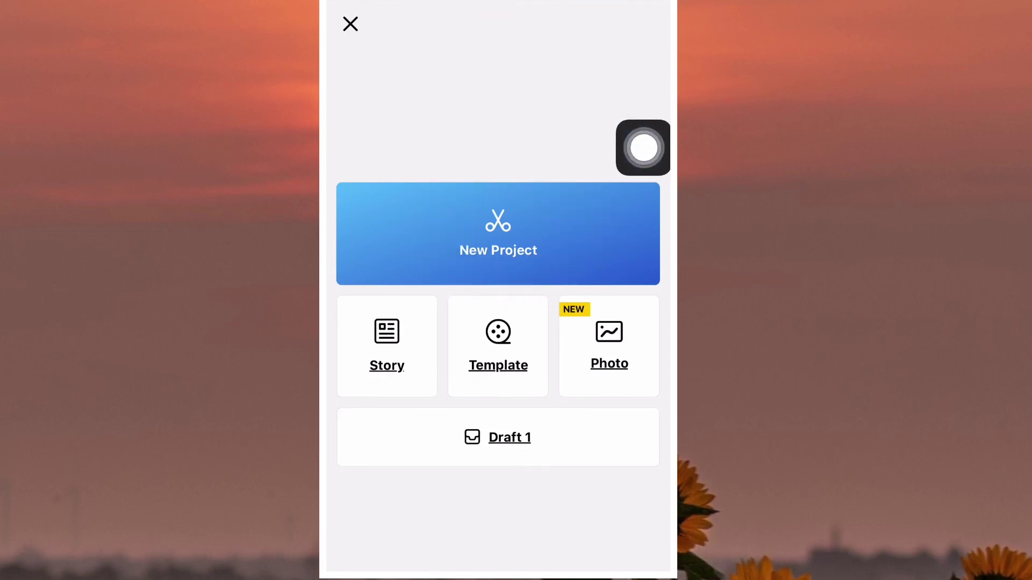
click(497, 234)
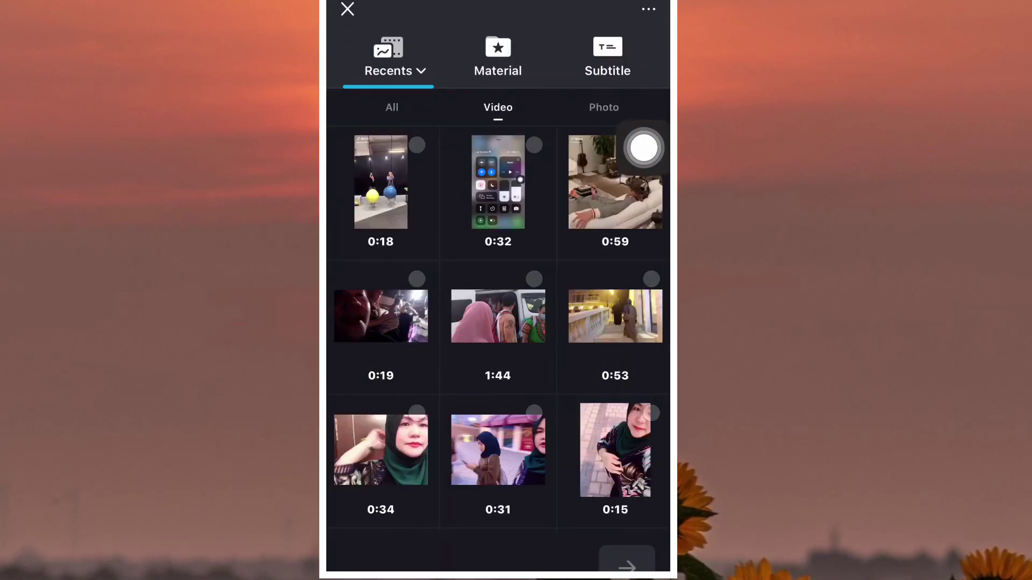
scroll(498, 329, down, 3)
scroll(498, 329, up, 3)
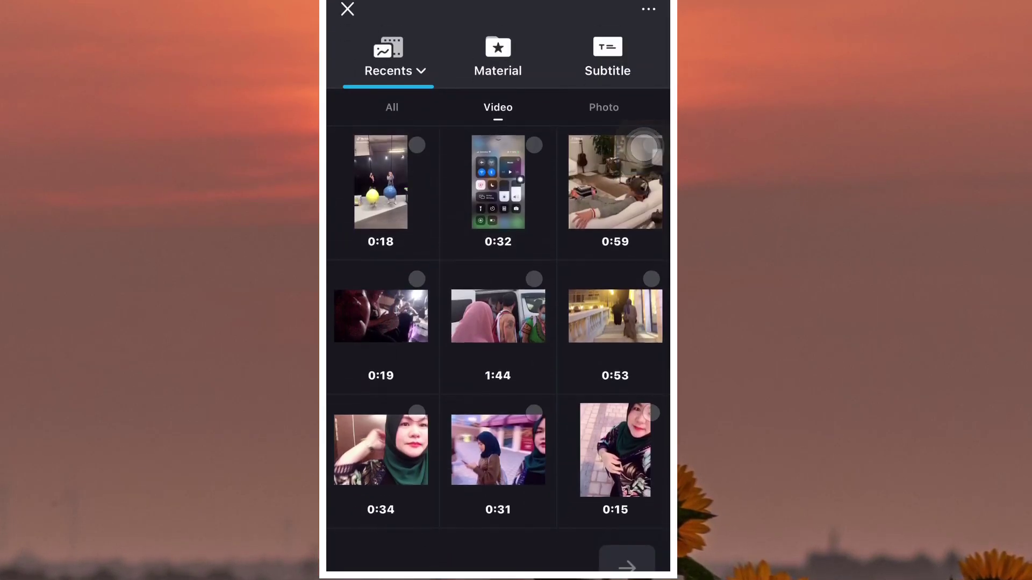
click(534, 279)
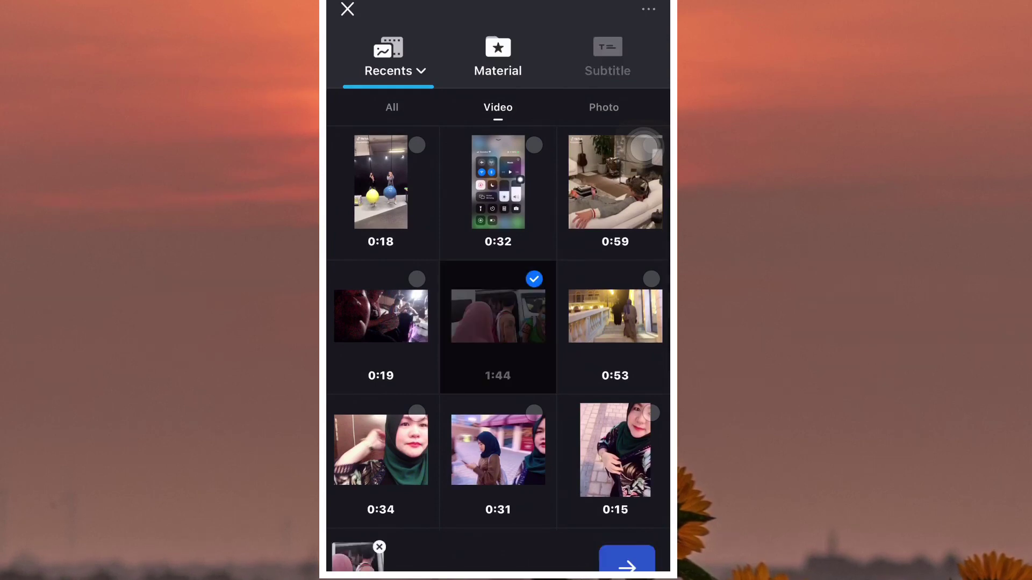